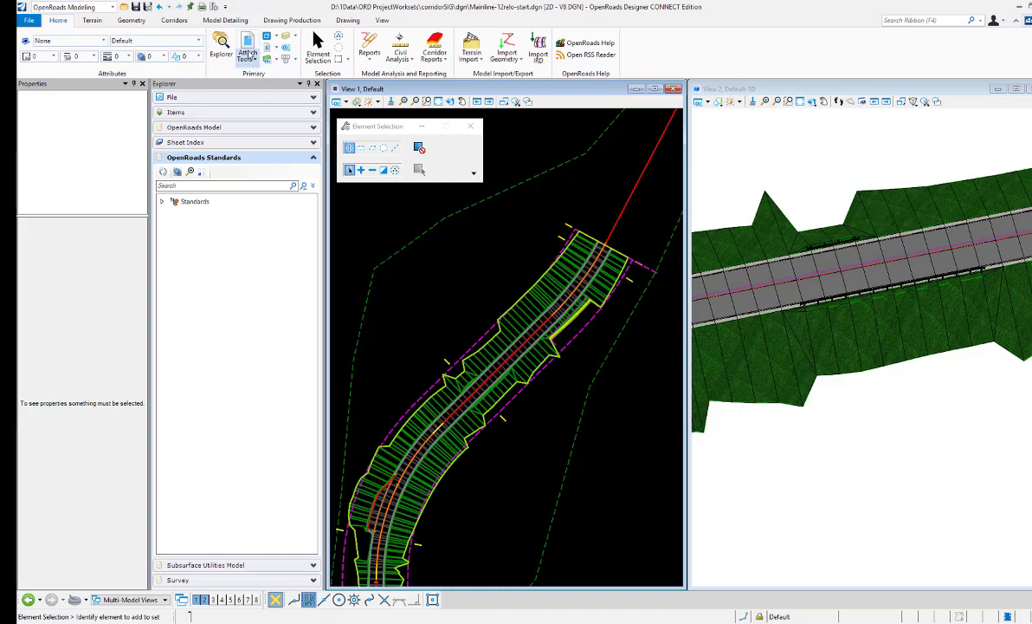
Turn on the display of the bridge slab.dgn reference in the mainline corridor file.
{"action": "left_click", "coordinate": [248, 43]}
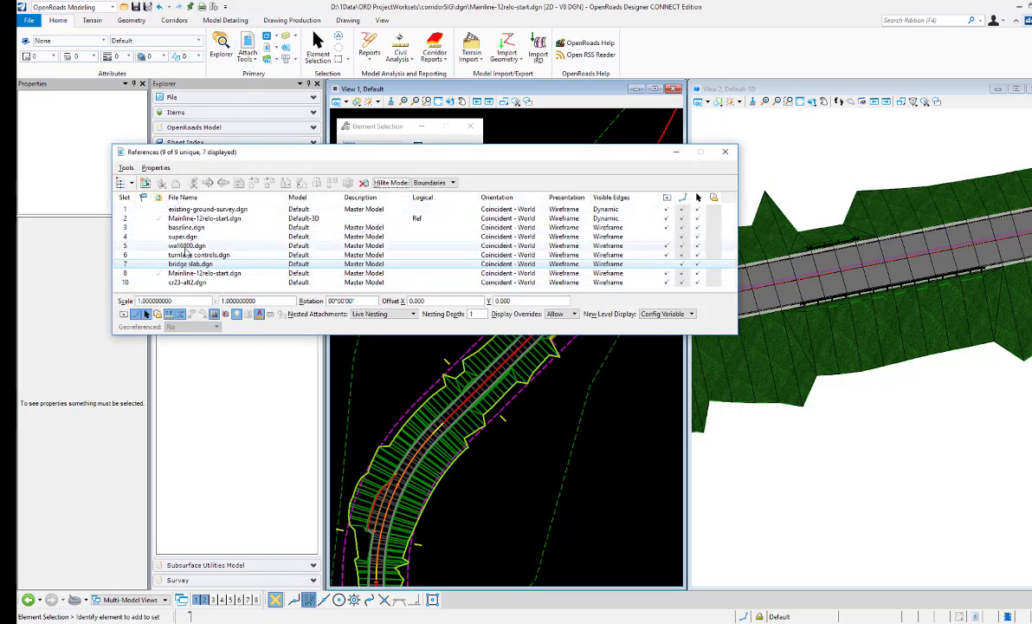
{"action": "left_click", "coordinate": [668, 266]}
{"action": "key", "text": "Escape"}
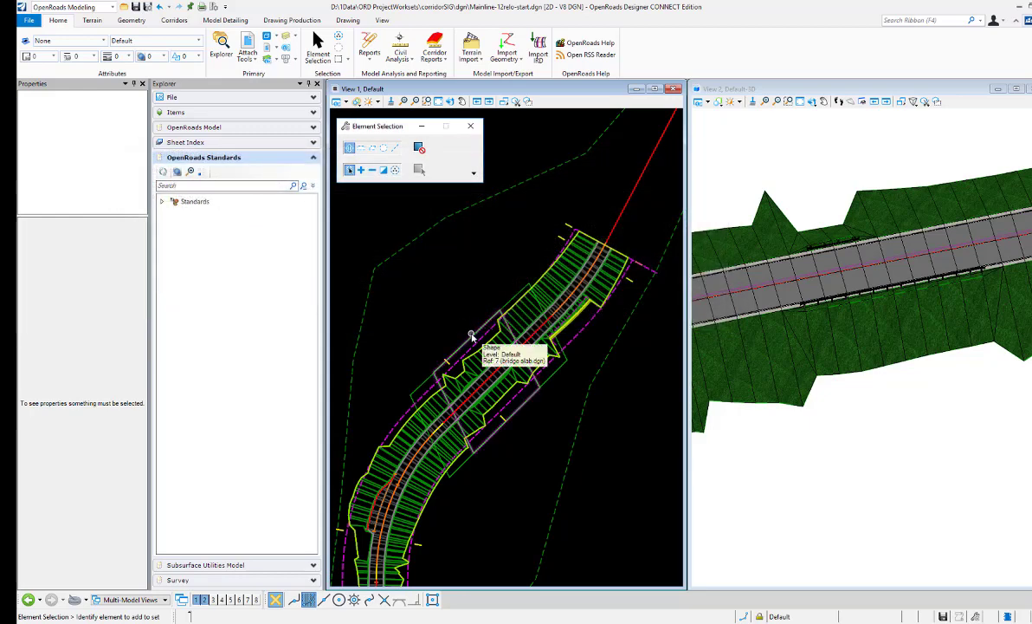
Clip the mainline corridor using the middle bridge slab shape from bridge slab.dgn as its only clipping reference.
{"action": "left_click", "coordinate": [438, 396]}
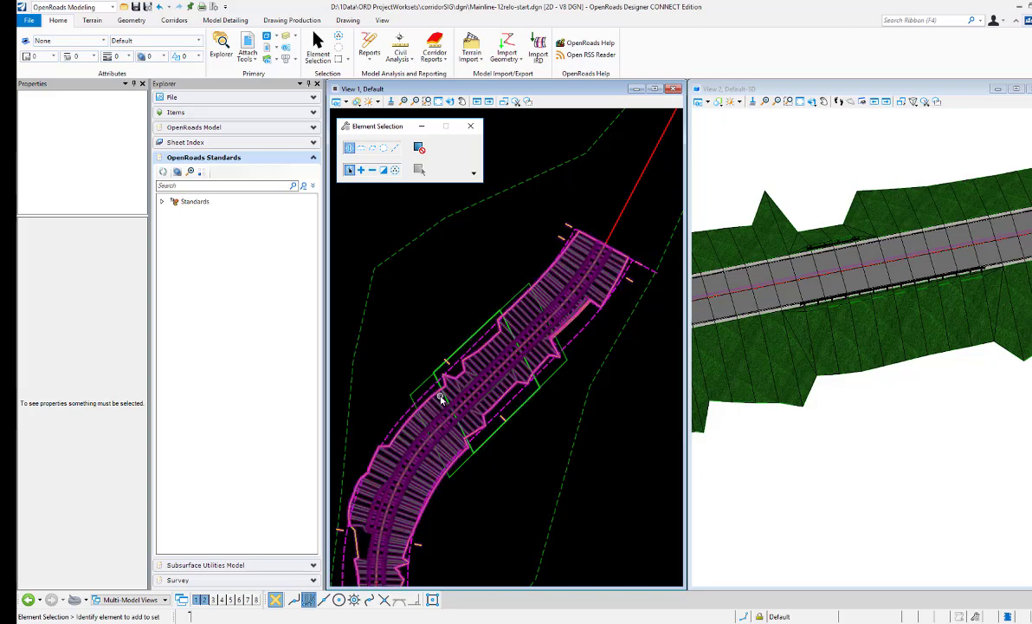
{"action": "scroll", "coordinate": [443, 387], "scroll_direction": "up", "scroll_amount": 4}
{"action": "scroll", "coordinate": [443, 387], "scroll_direction": "down", "scroll_amount": 3}
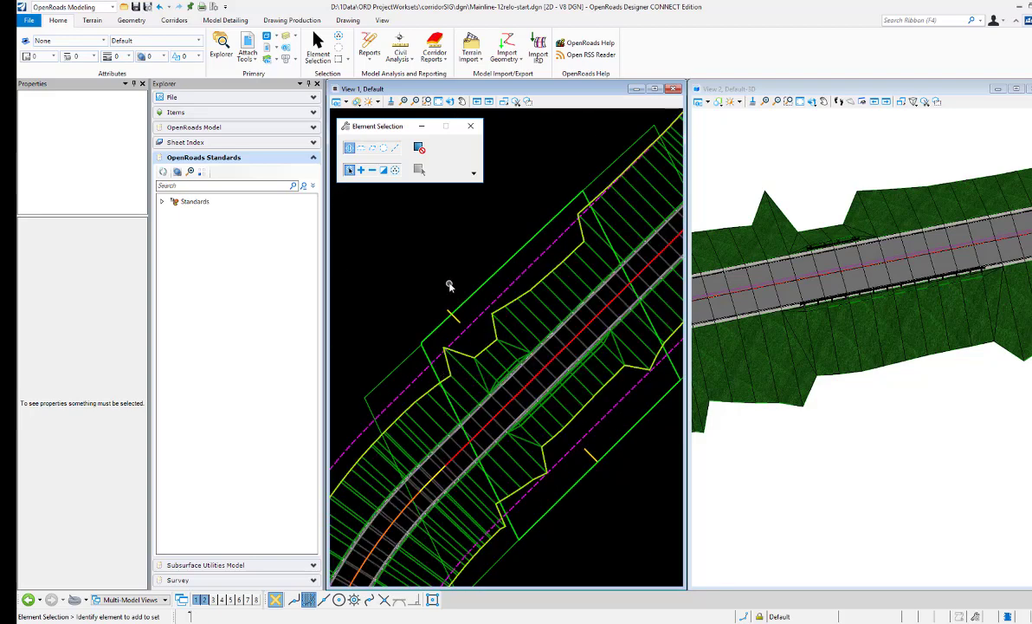
{"action": "scroll", "coordinate": [446, 268], "scroll_direction": "down", "scroll_amount": 2}
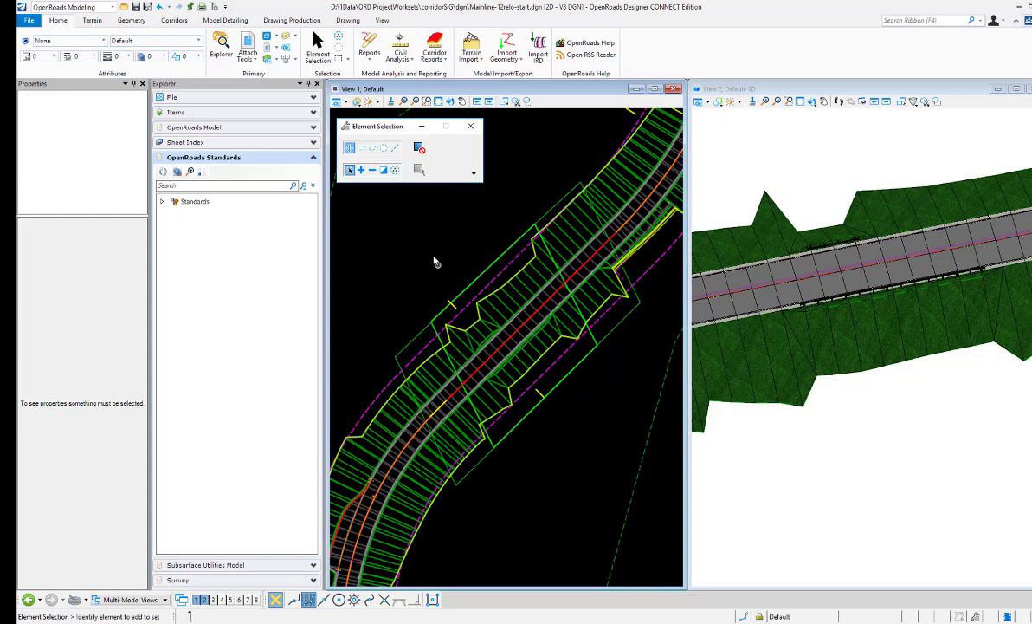
{"action": "left_click", "coordinate": [175, 20]}
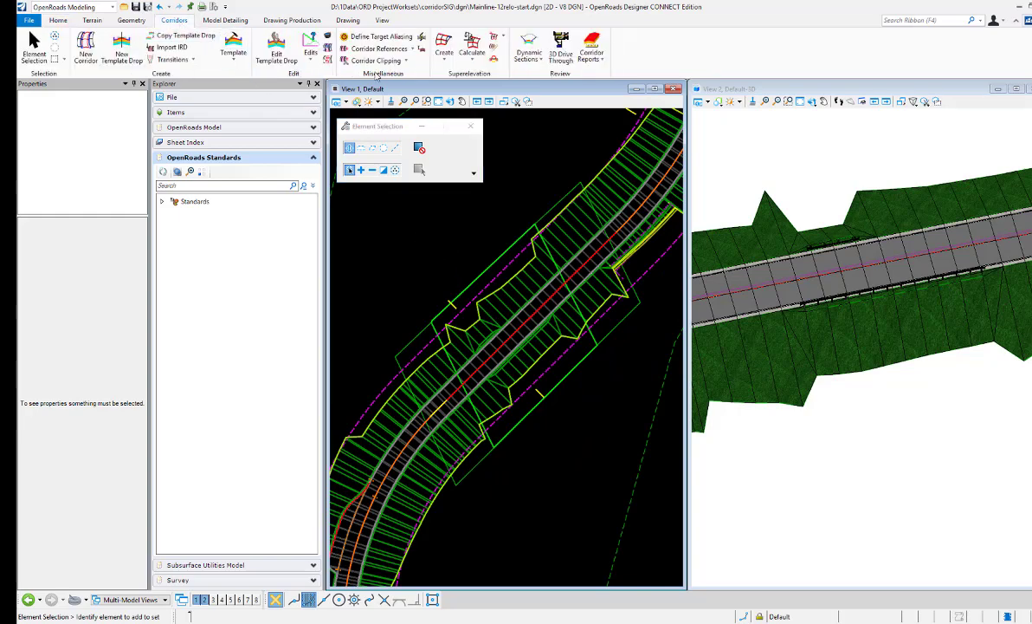
{"action": "left_click", "coordinate": [381, 63]}
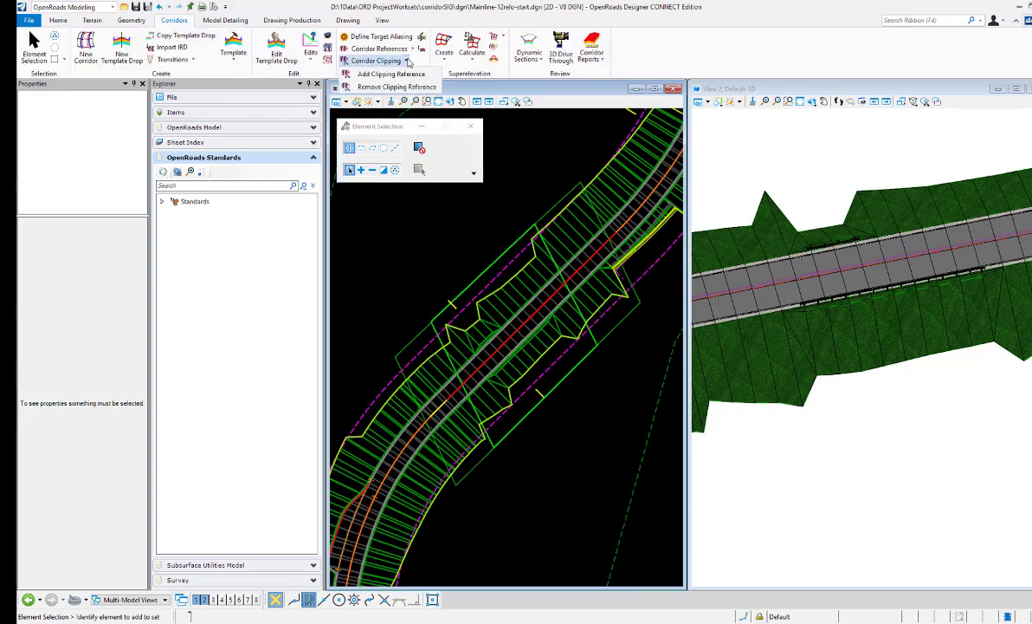
{"action": "left_click", "coordinate": [381, 76]}
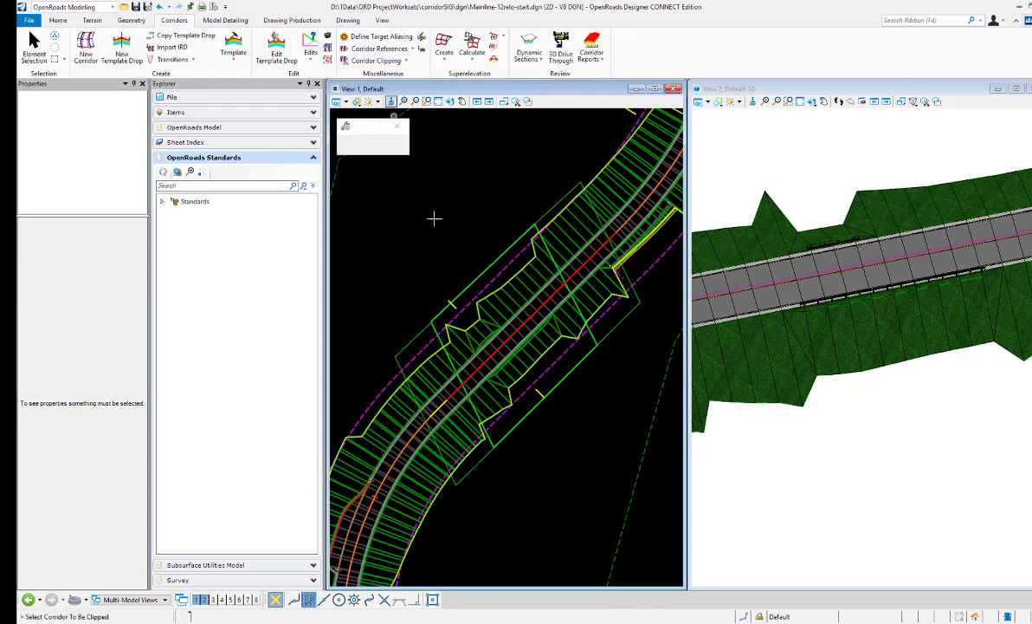
{"action": "left_click", "coordinate": [449, 299]}
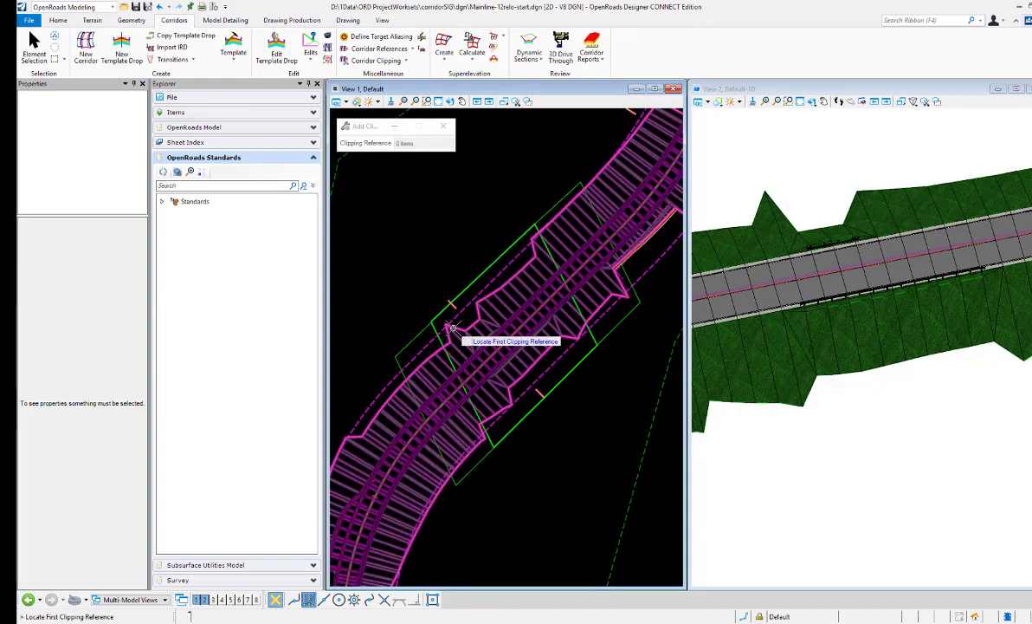
{"action": "left_click", "coordinate": [472, 280]}
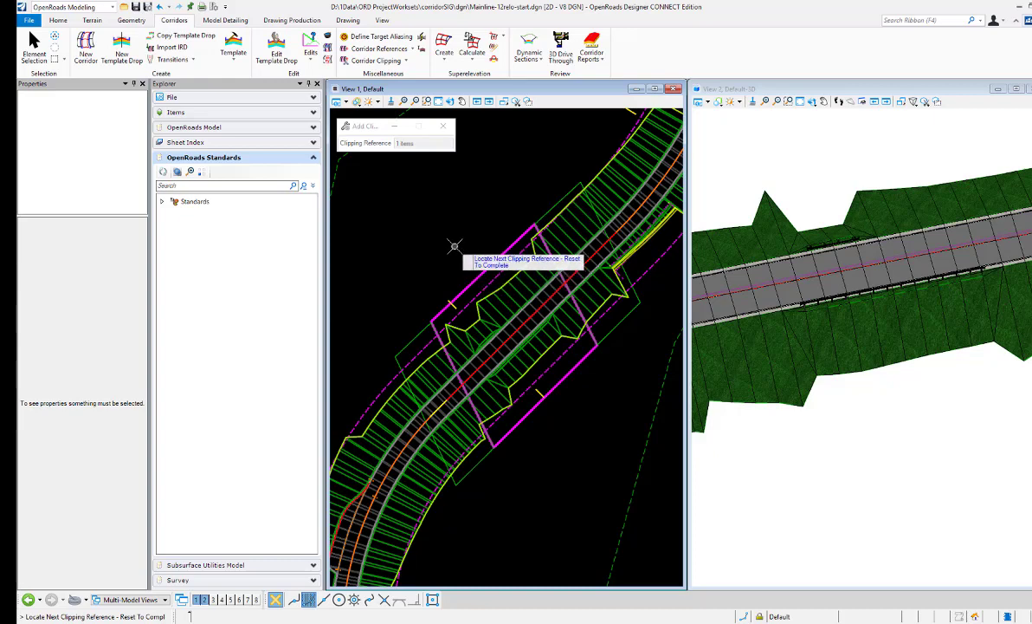
{"action": "right_click", "coordinate": [453, 245]}
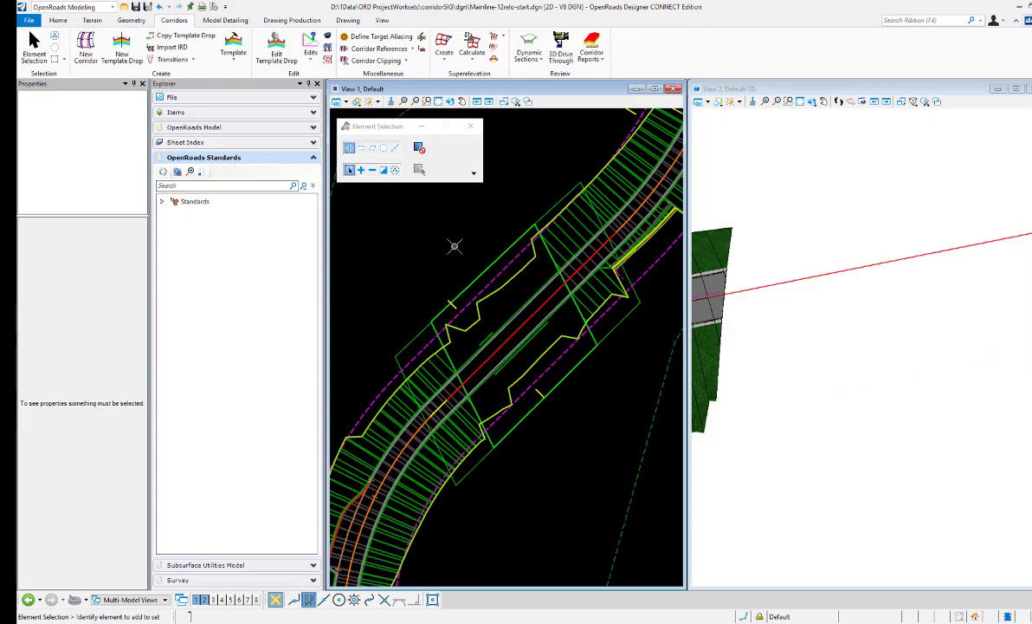
{"action": "scroll", "coordinate": [772, 301], "scroll_direction": "down", "scroll_amount": 3}
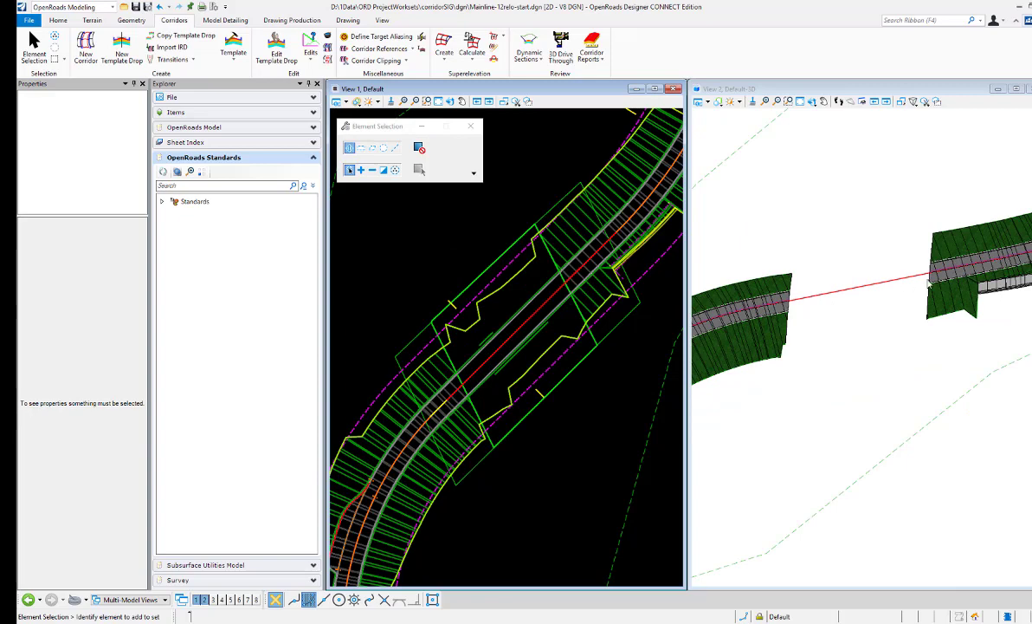
{"action": "scroll", "coordinate": [770, 316], "scroll_direction": "up", "scroll_amount": 1}
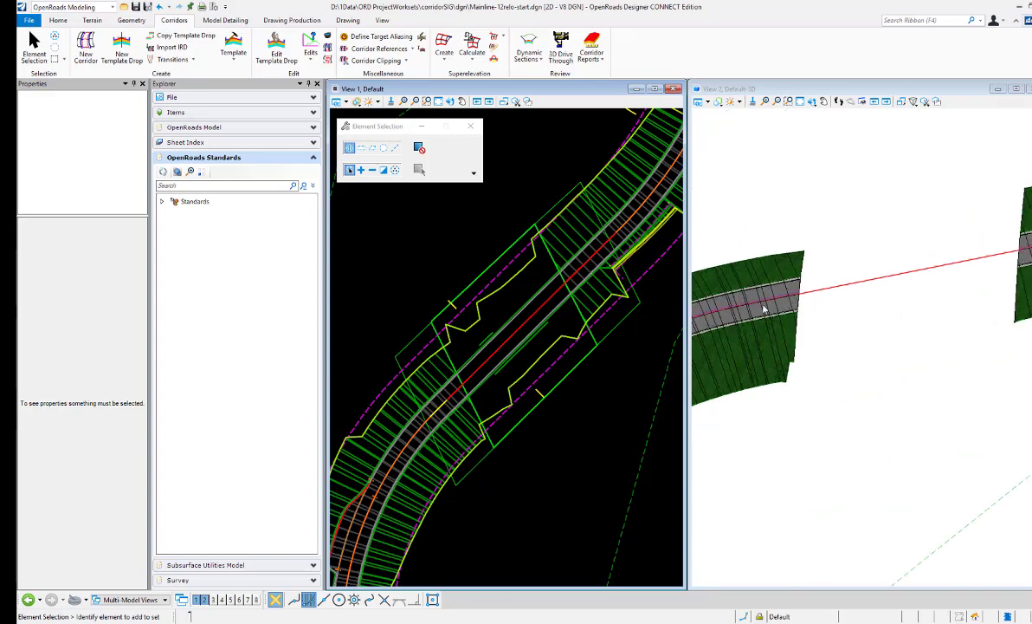
{"action": "scroll", "coordinate": [762, 303], "scroll_direction": "down", "scroll_amount": 2}
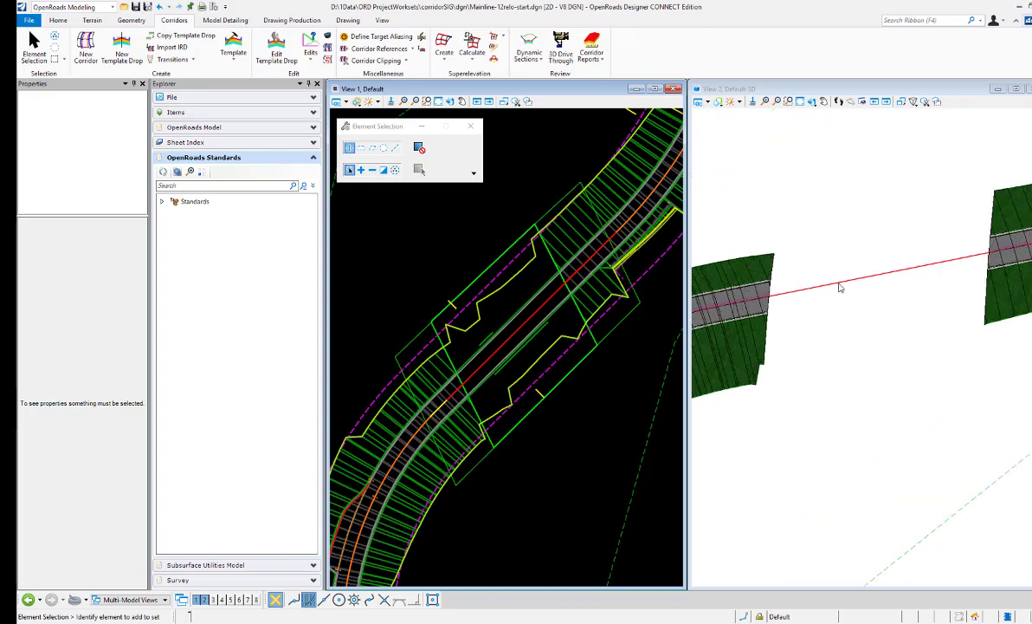
{"action": "scroll", "coordinate": [813, 283], "scroll_direction": "down", "scroll_amount": 1}
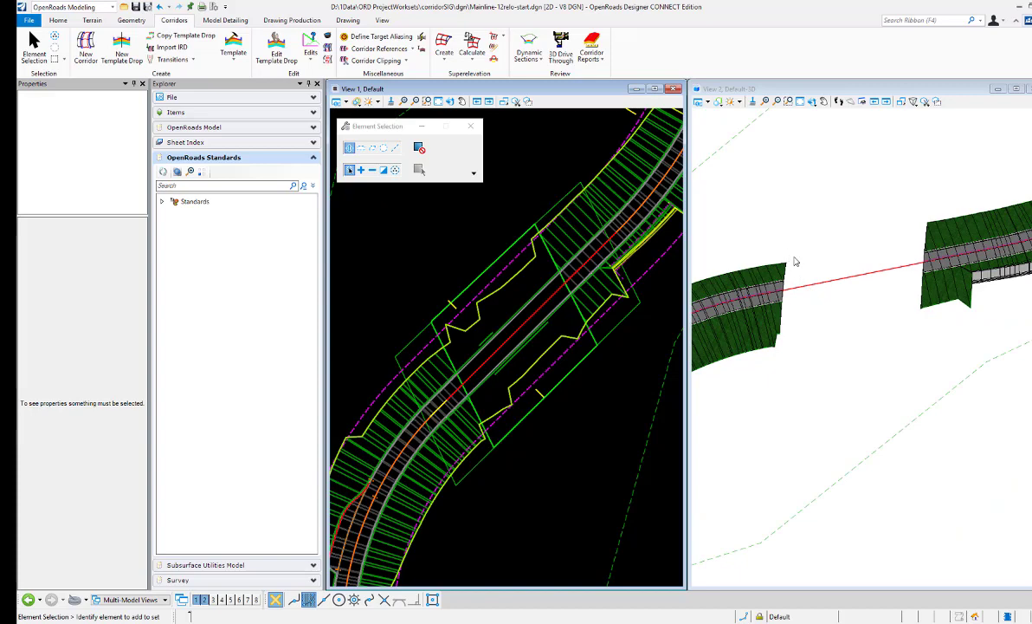
{"action": "scroll", "coordinate": [786, 272], "scroll_direction": "up", "scroll_amount": 3}
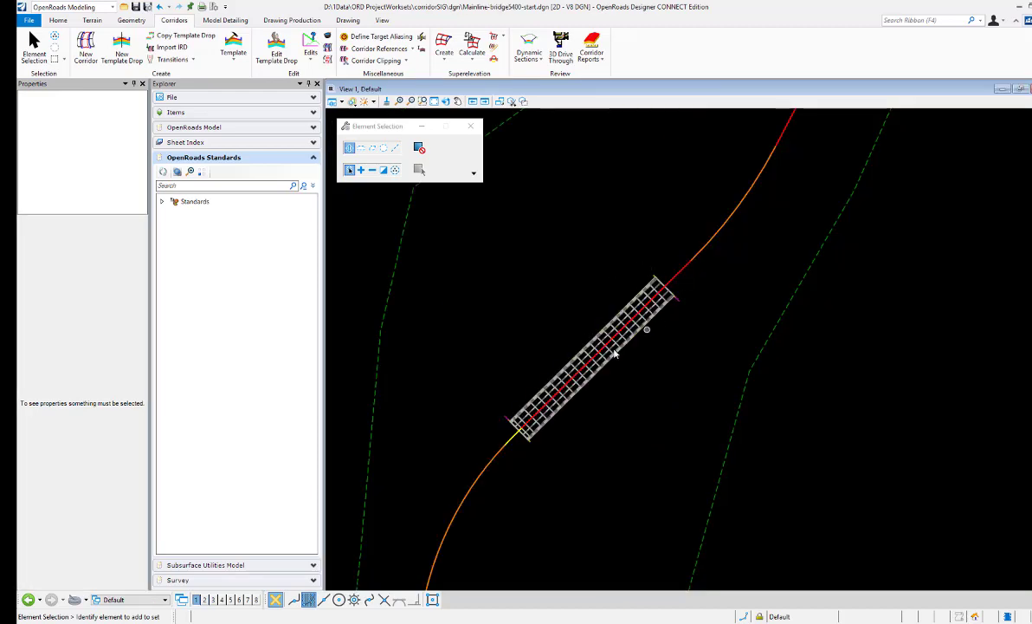
Arrange the bridge corridor file into two views, Plan/3D.
{"action": "right_click", "coordinate": [555, 310]}
{"action": "mouse_move", "coordinate": [617, 317]}
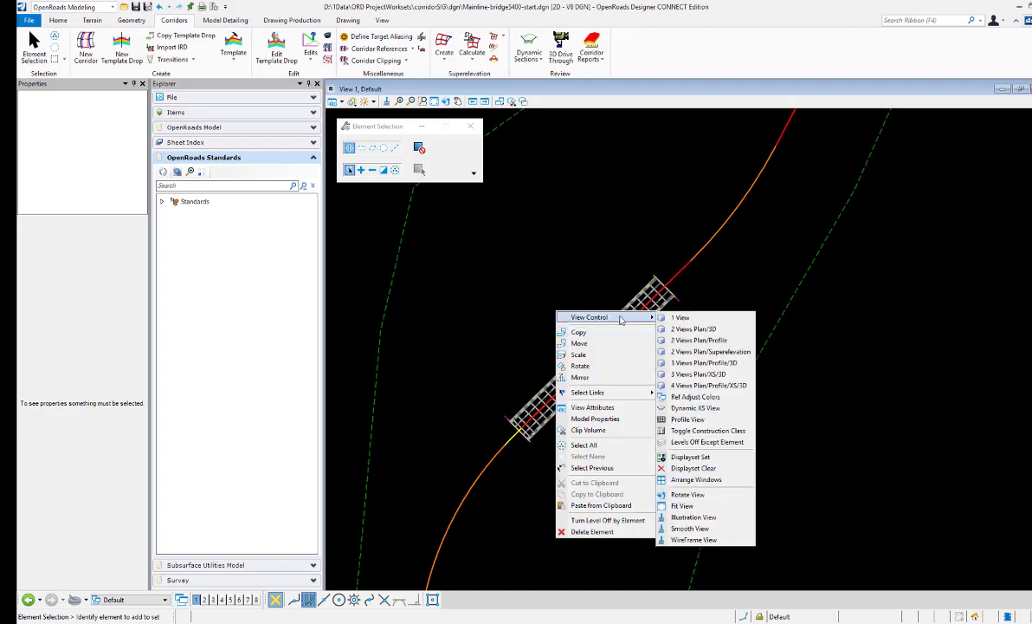
{"action": "left_click", "coordinate": [703, 330]}
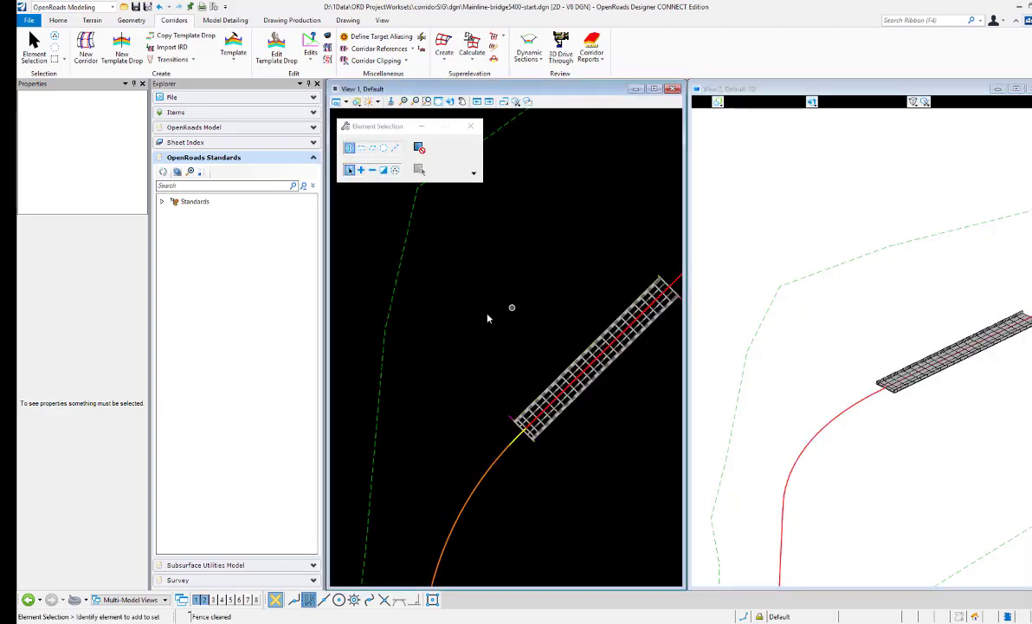
Turn on the display of the bridge slab.dgn reference in the bridge corridor file and close the references list.
{"action": "scroll", "coordinate": [488, 319], "scroll_direction": "down", "scroll_amount": 2}
{"action": "scroll", "coordinate": [607, 295], "scroll_direction": "up", "scroll_amount": 2}
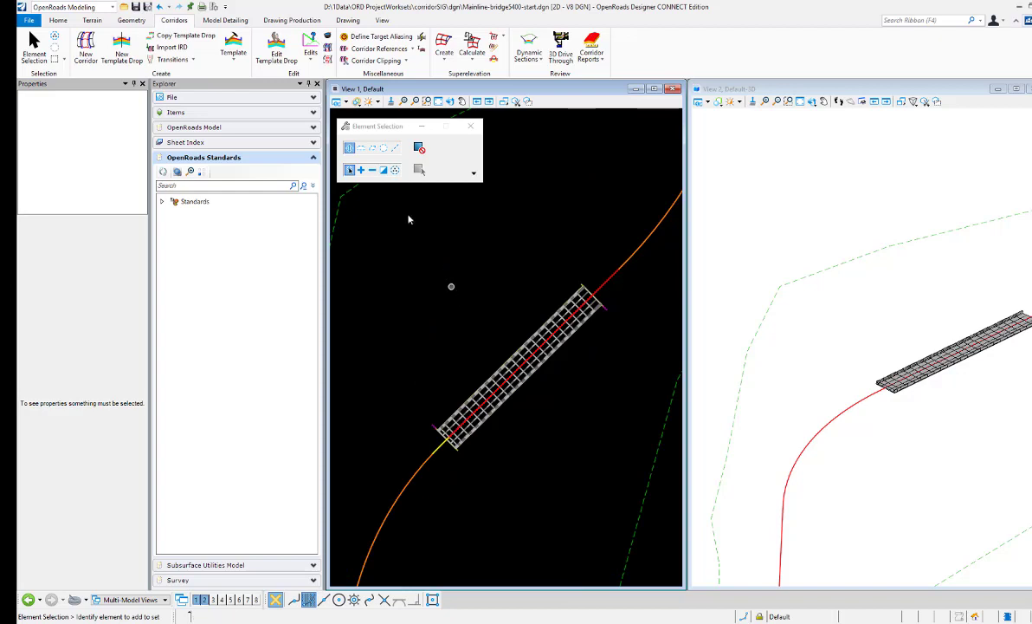
{"action": "left_click", "coordinate": [58, 20]}
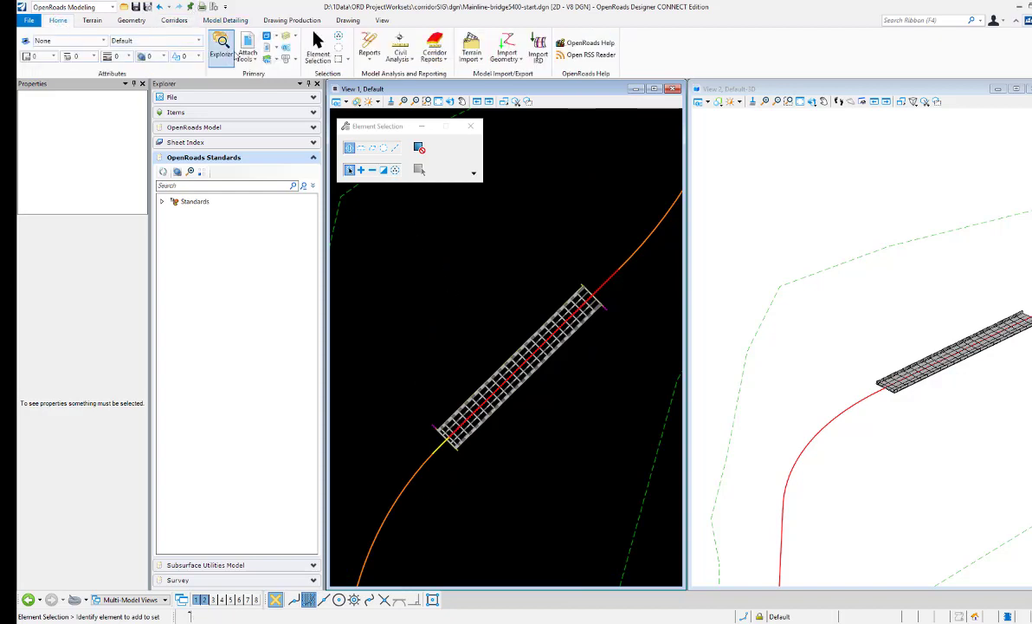
{"action": "left_click", "coordinate": [255, 62]}
{"action": "left_click", "coordinate": [263, 79]}
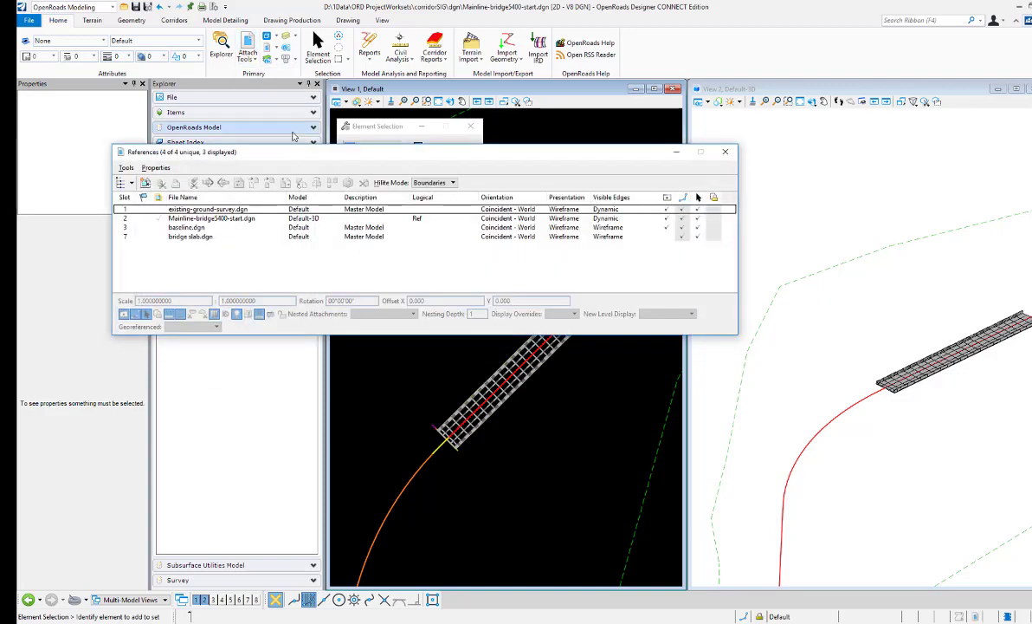
{"action": "left_click", "coordinate": [665, 239]}
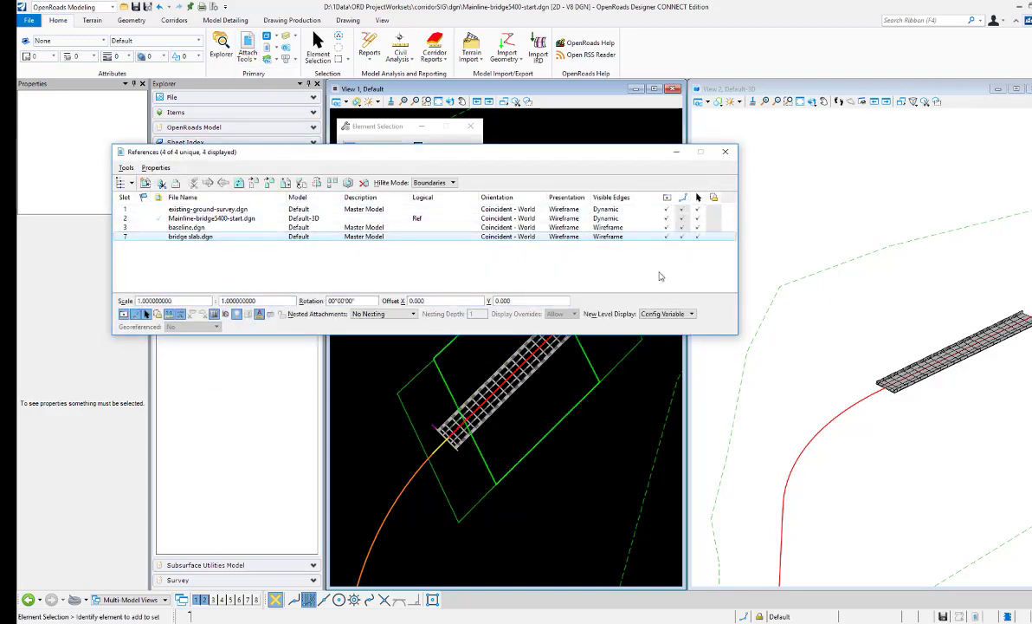
{"action": "left_click", "coordinate": [726, 151]}
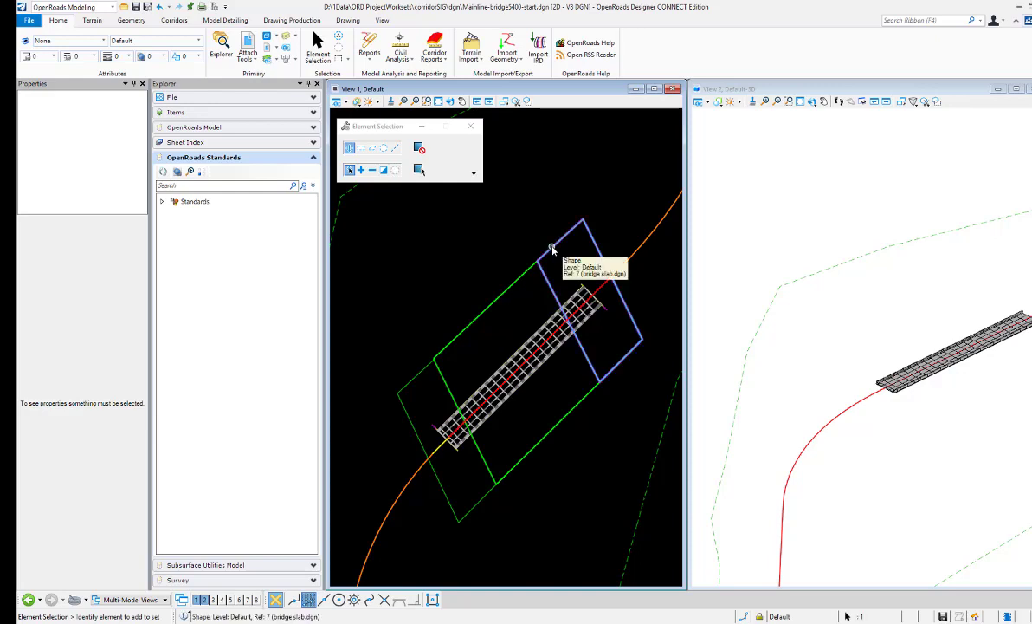
Clip the bridge corridor using the two end shapes from bridge slab.dgn, one at each bridge end, as clipping references.
{"action": "left_click", "coordinate": [392, 356]}
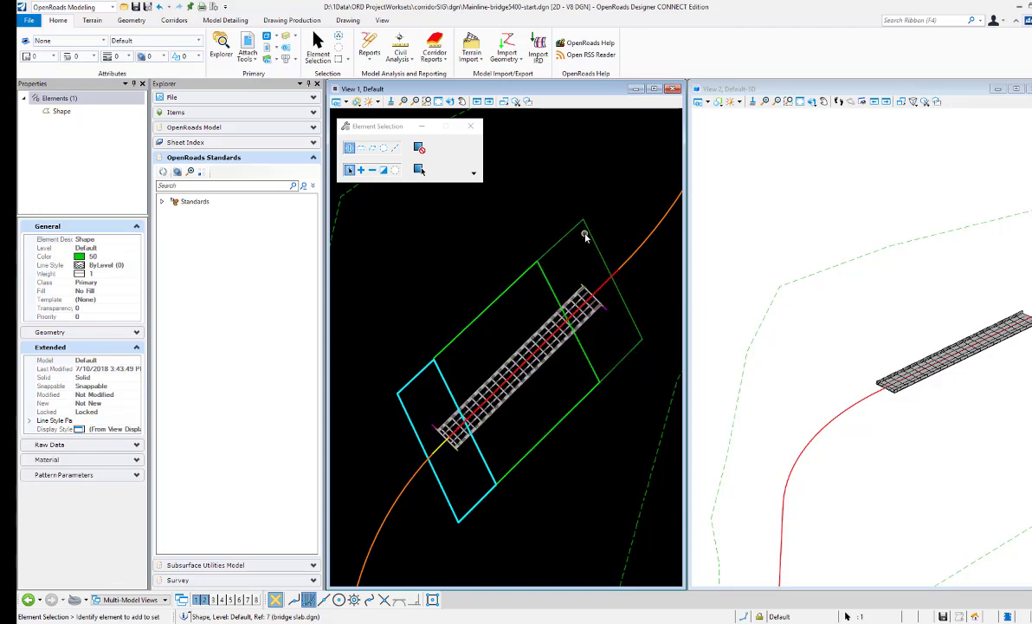
{"action": "left_click", "coordinate": [537, 422]}
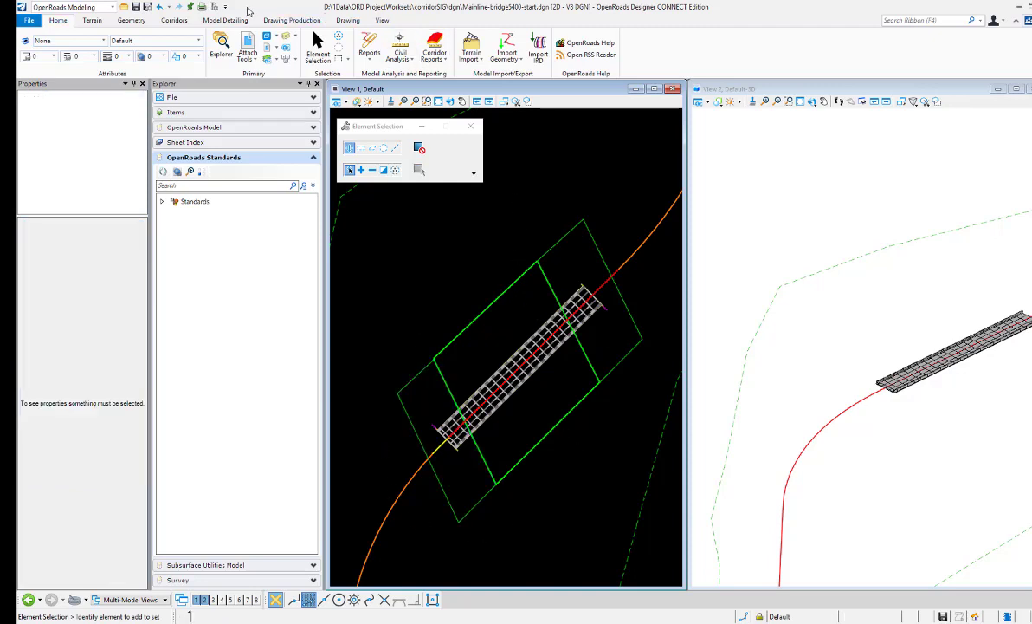
{"action": "left_click", "coordinate": [178, 22]}
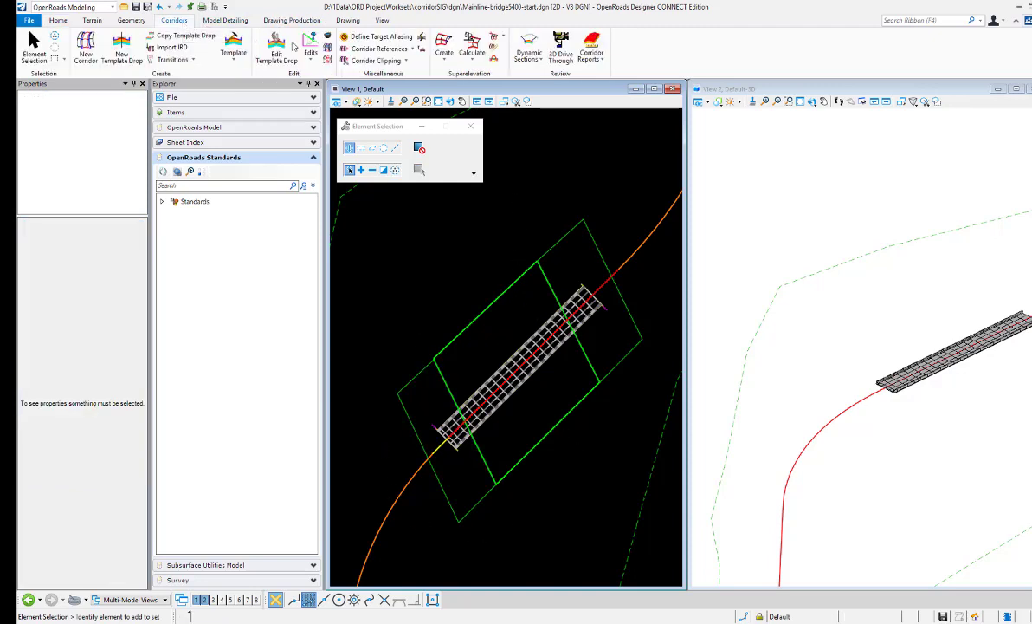
{"action": "left_click", "coordinate": [374, 61]}
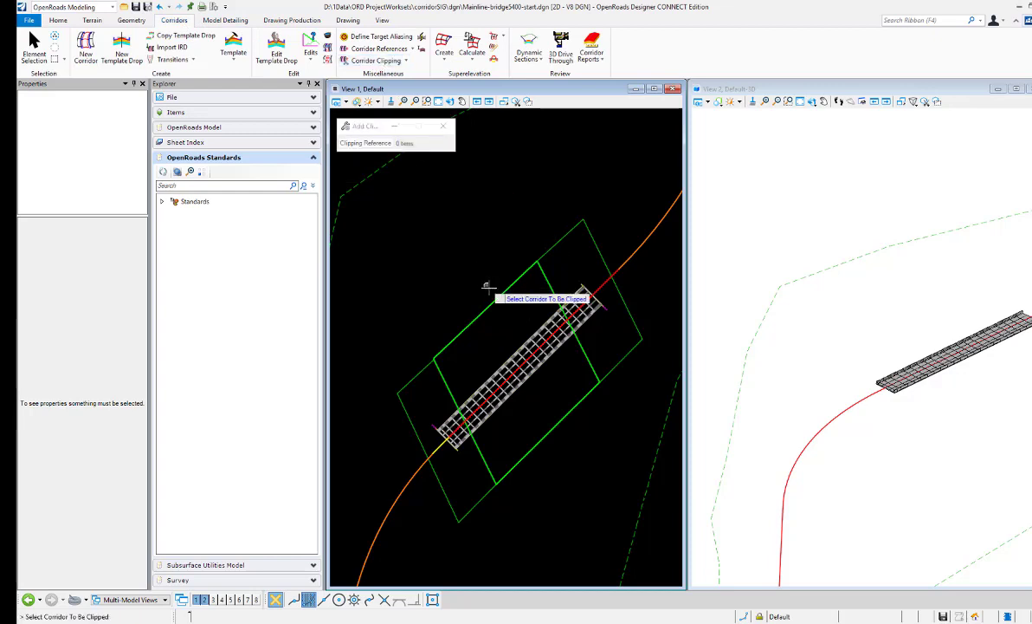
{"action": "left_click", "coordinate": [535, 333]}
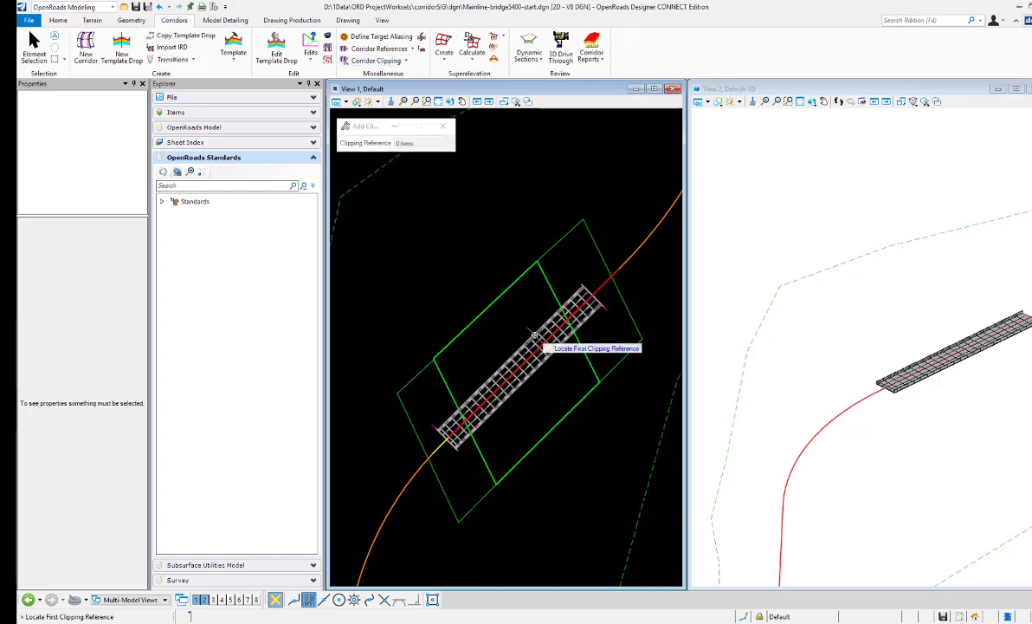
{"action": "left_click", "coordinate": [408, 383]}
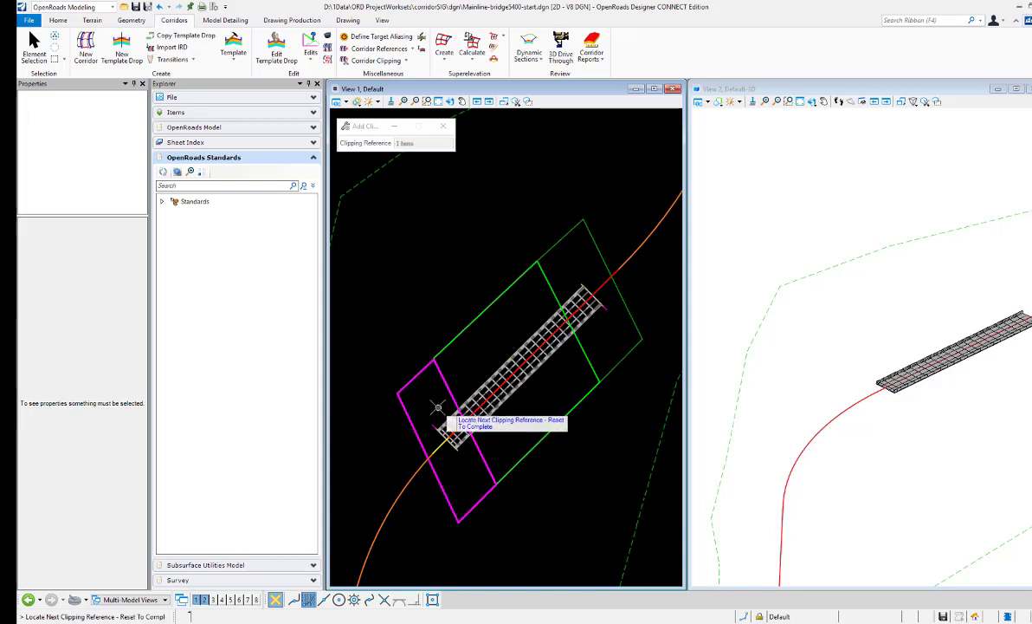
{"action": "left_click", "coordinate": [563, 227]}
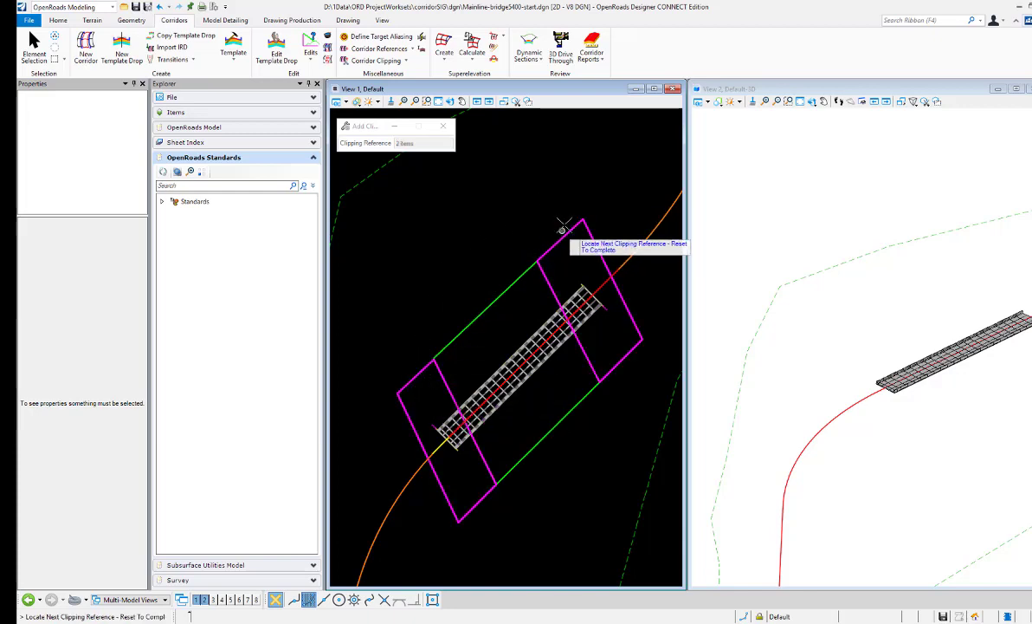
{"action": "right_click", "coordinate": [567, 196]}
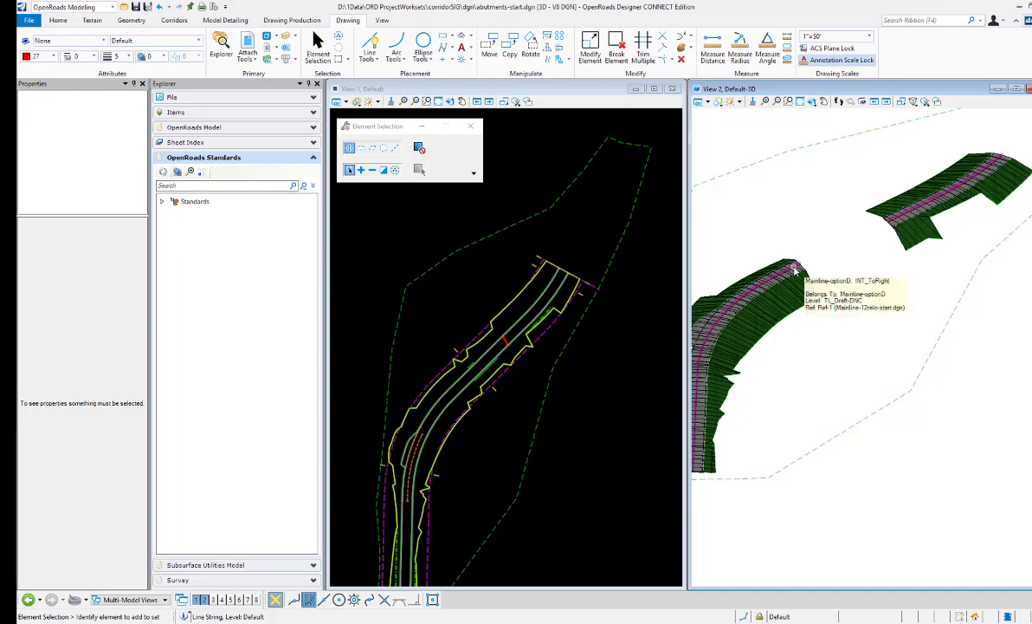
Draw a SmartLine across the skewed bridge end of the lower-left mainline section, with a short return along each outer pavement edge.
{"action": "scroll", "coordinate": [797, 272], "scroll_direction": "up", "scroll_amount": 3}
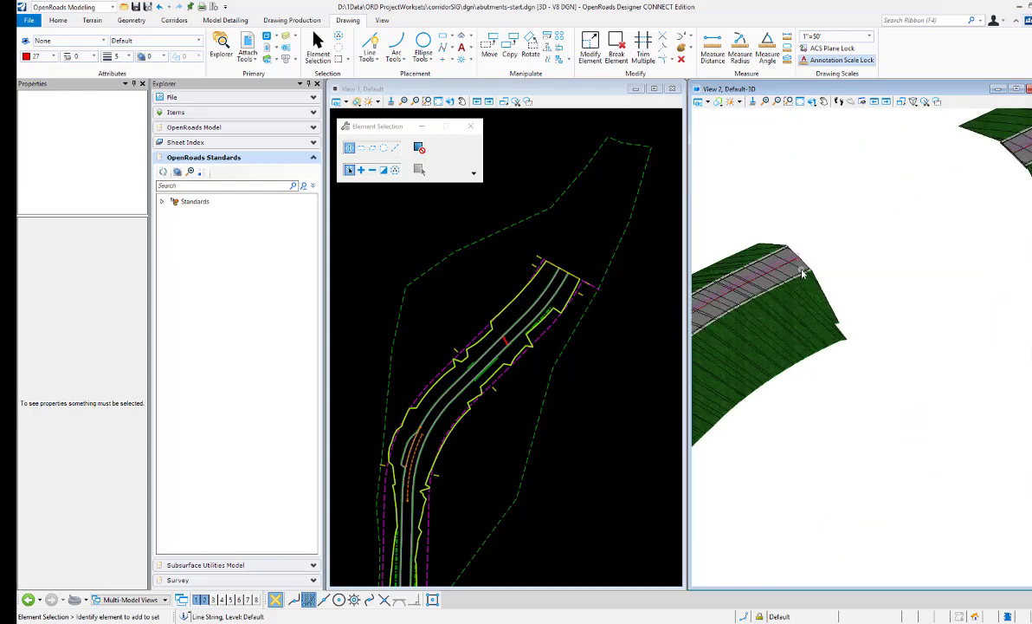
{"action": "scroll", "coordinate": [804, 273], "scroll_direction": "up", "scroll_amount": 2}
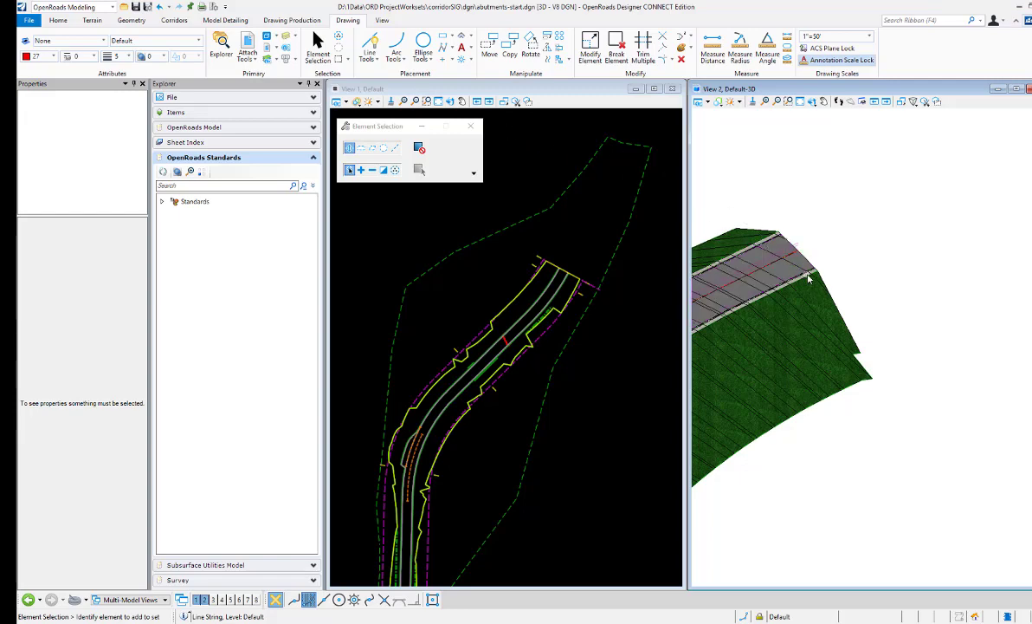
{"action": "scroll", "coordinate": [763, 254], "scroll_direction": "up", "scroll_amount": 3}
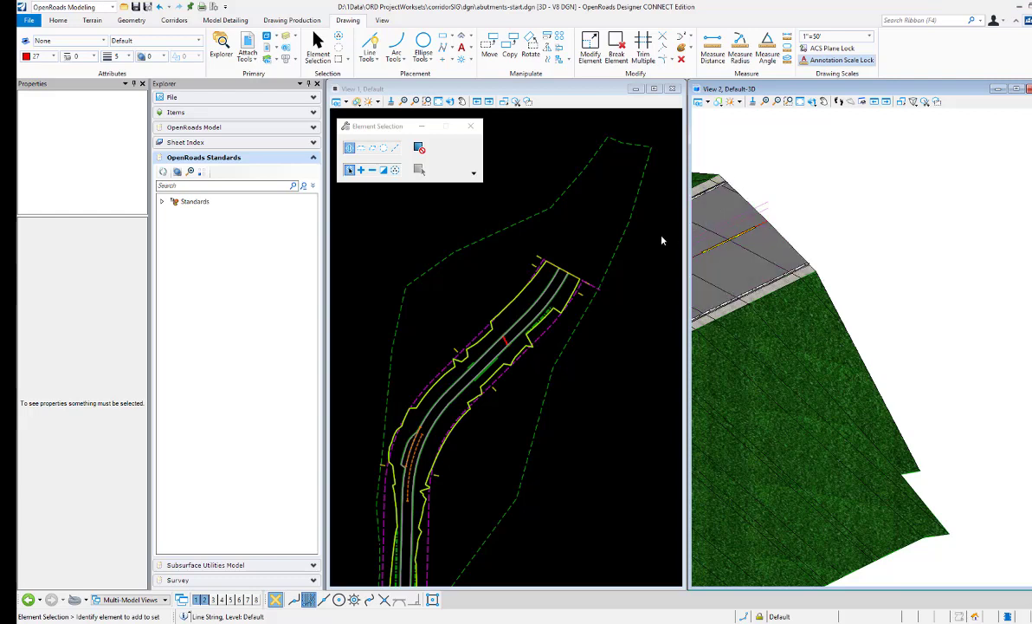
{"action": "left_click", "coordinate": [427, 101]}
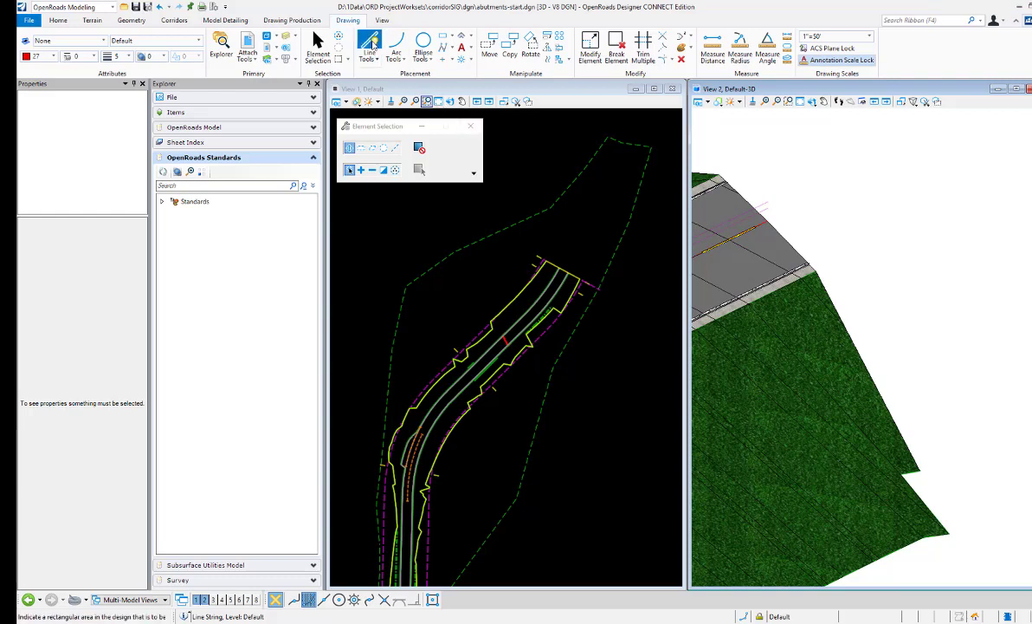
{"action": "left_click", "coordinate": [373, 43]}
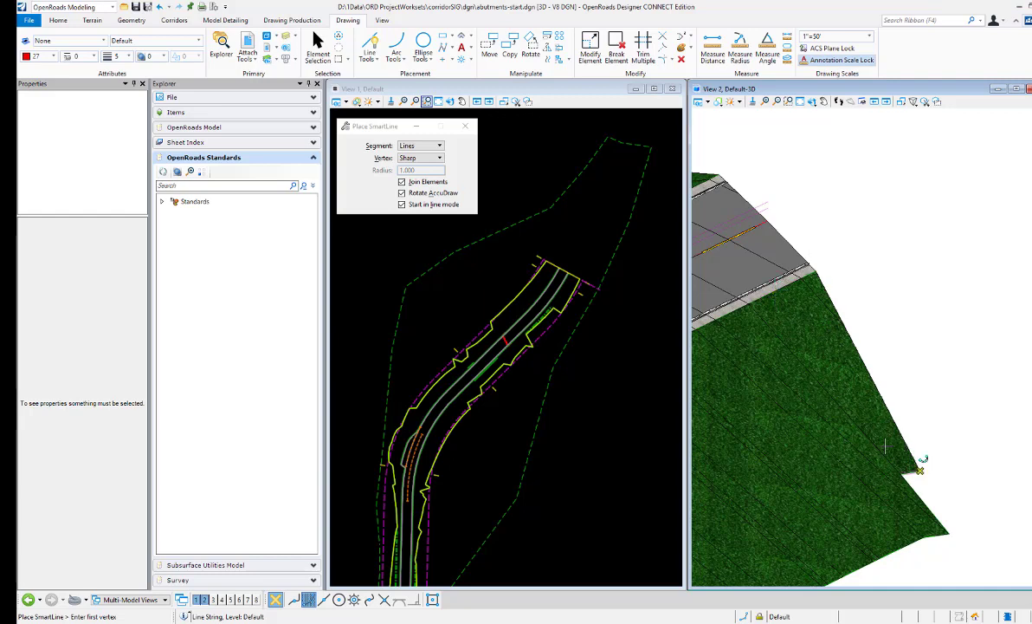
{"action": "left_click", "coordinate": [775, 293]}
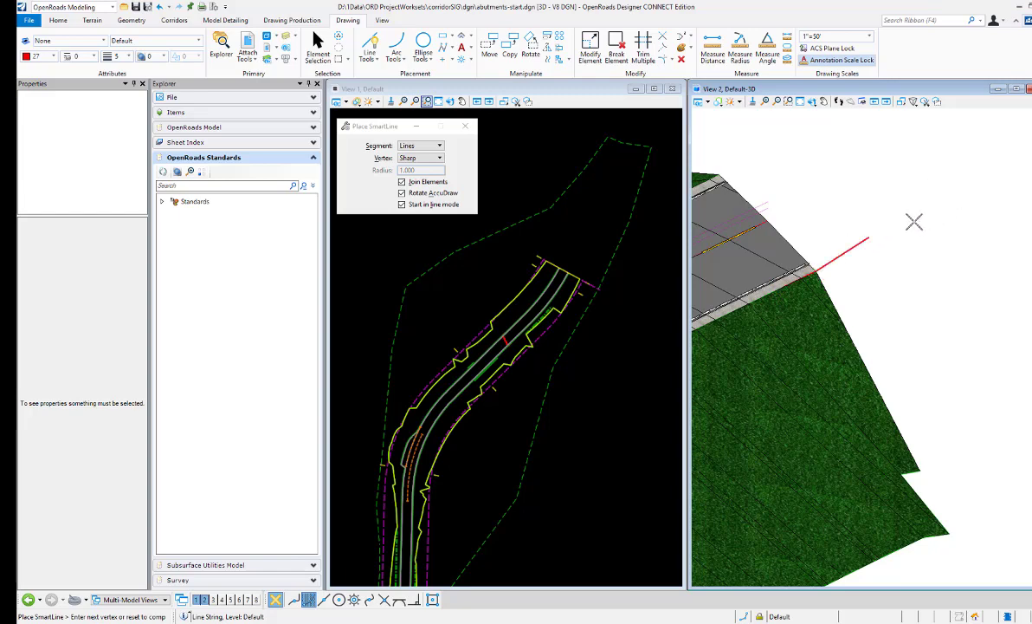
{"action": "scroll", "coordinate": [936, 225], "scroll_direction": "up", "scroll_amount": 3}
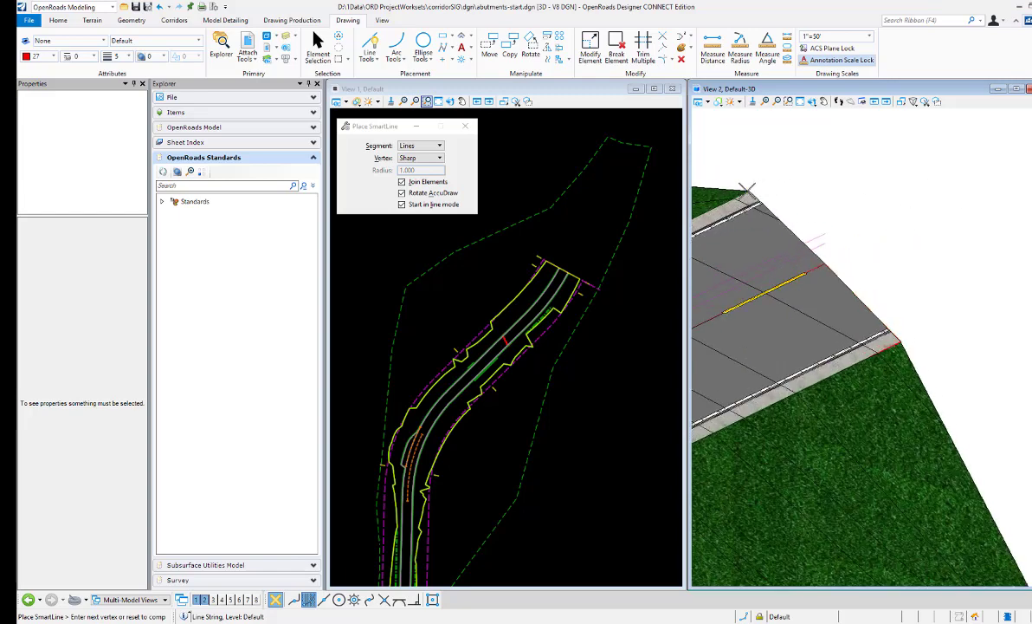
{"action": "mouse_move", "coordinate": [843, 168]}
{"action": "middle_mouse_down", "text": "shift"}
{"action": "mouse_move", "coordinate": [901, 167]}
{"action": "mouse_move", "coordinate": [838, 176]}
{"action": "middle_mouse_up", "text": "shift"}
{"action": "scroll", "coordinate": [840, 176], "scroll_direction": "up", "scroll_amount": 2}
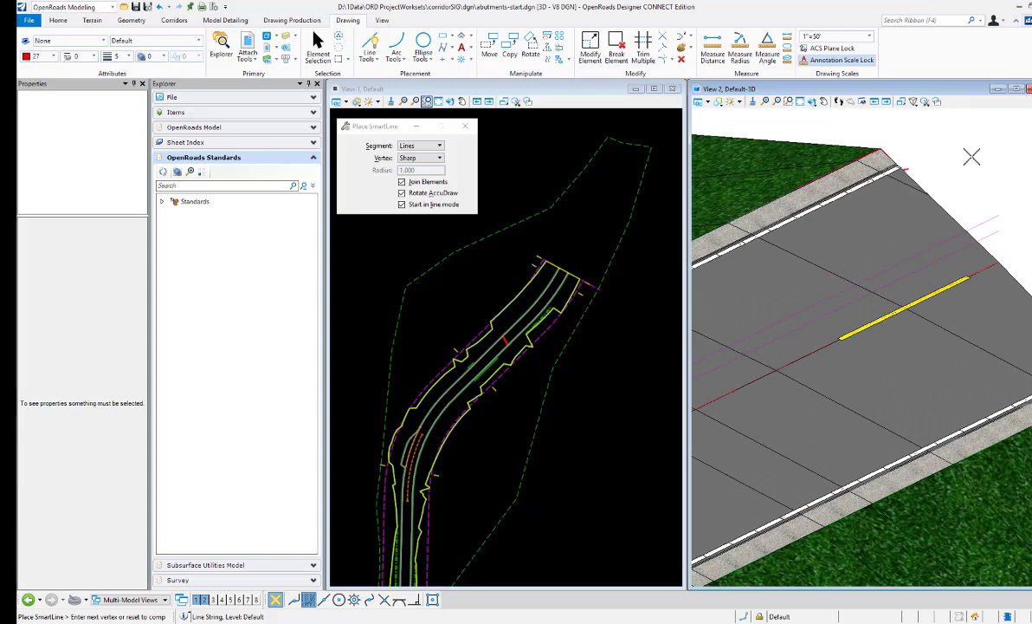
{"action": "right_click", "coordinate": [901, 149]}
Draw a matching SmartLine across the skewed end of the opposite mainline section, with short returns along both outer pavement edges.
{"action": "scroll", "coordinate": [868, 205], "scroll_direction": "down", "scroll_amount": 5}
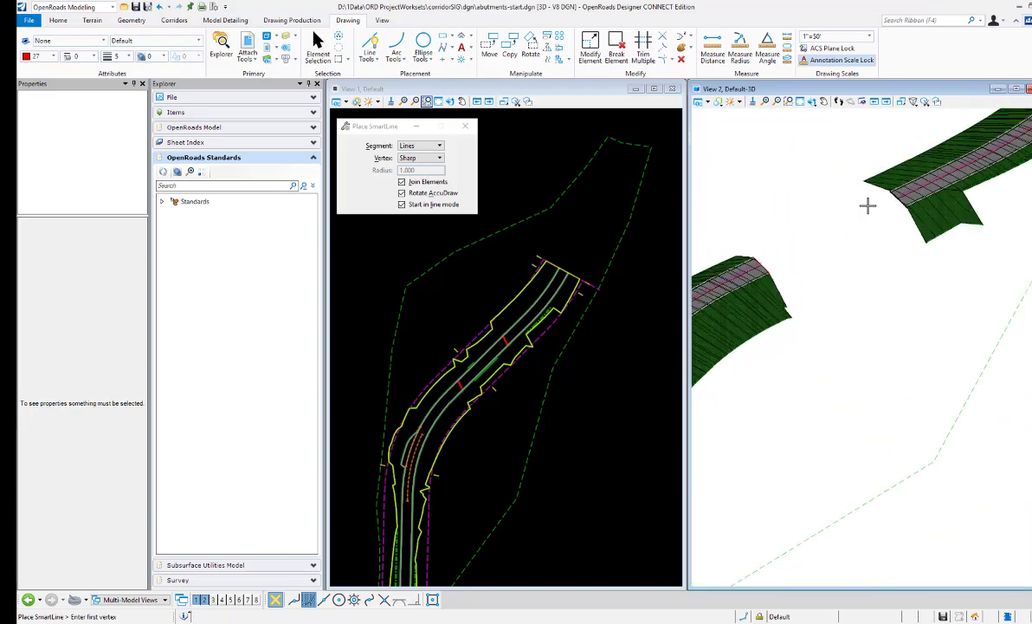
{"action": "scroll", "coordinate": [868, 205], "scroll_direction": "up", "scroll_amount": 5}
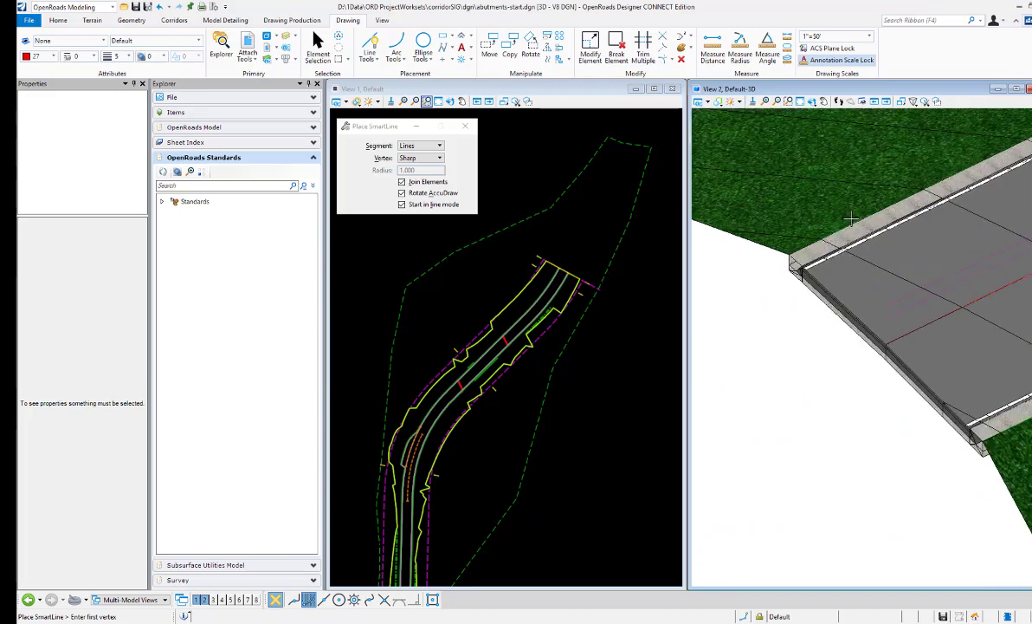
{"action": "scroll", "coordinate": [847, 224], "scroll_direction": "up", "scroll_amount": 1}
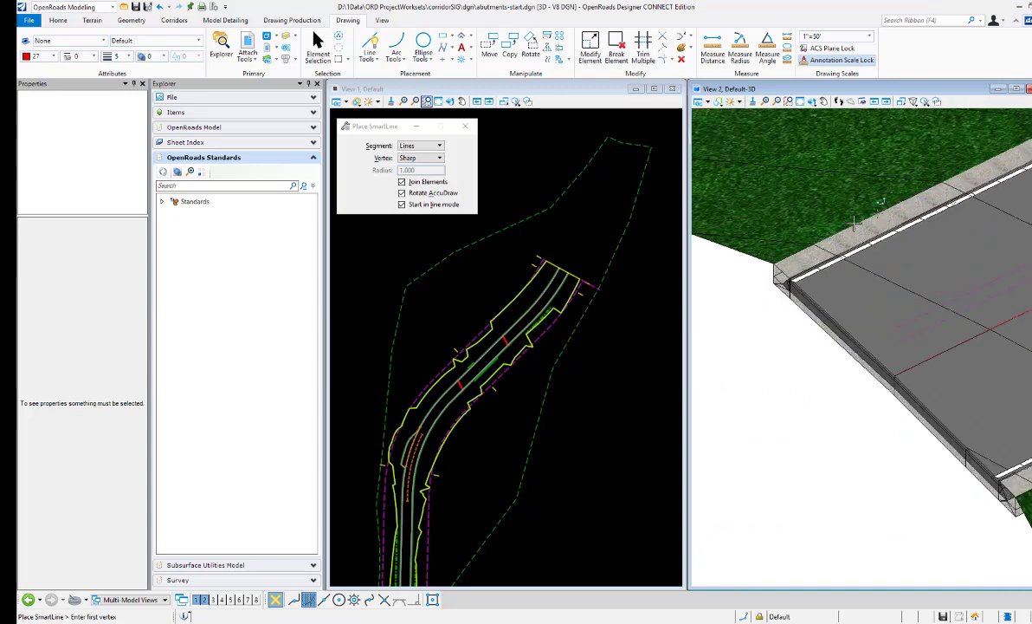
{"action": "left_click", "coordinate": [879, 211]}
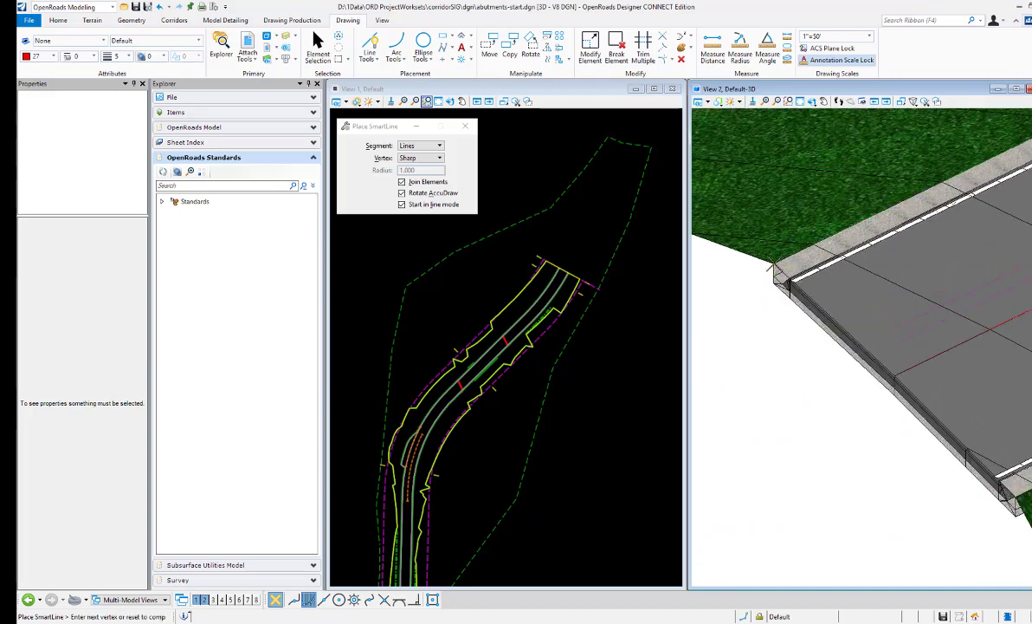
{"action": "scroll", "coordinate": [776, 266], "scroll_direction": "down", "scroll_amount": 1}
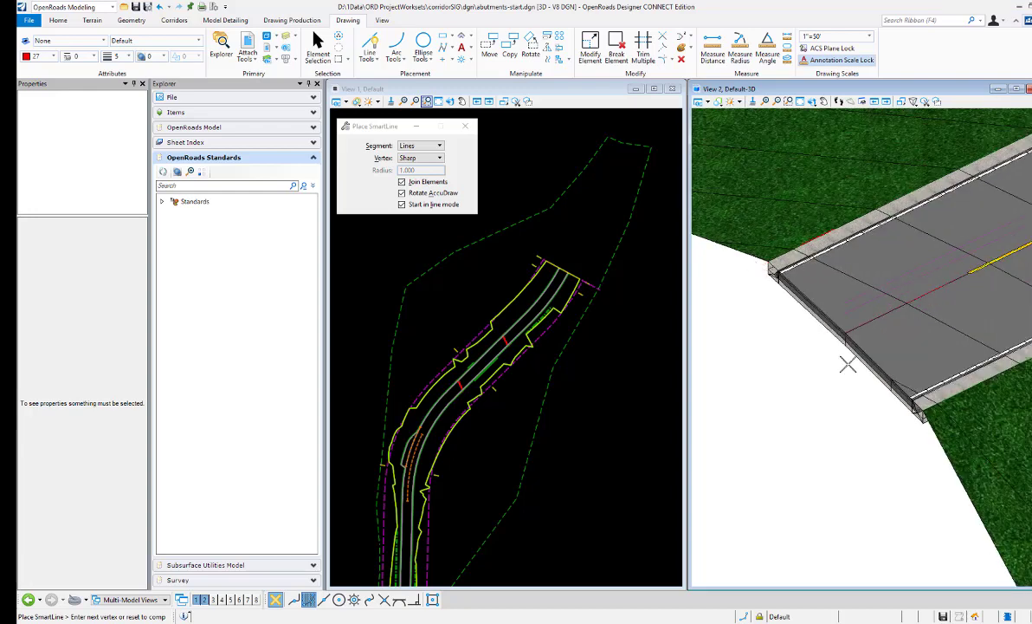
{"action": "scroll", "coordinate": [925, 421], "scroll_direction": "up", "scroll_amount": 2}
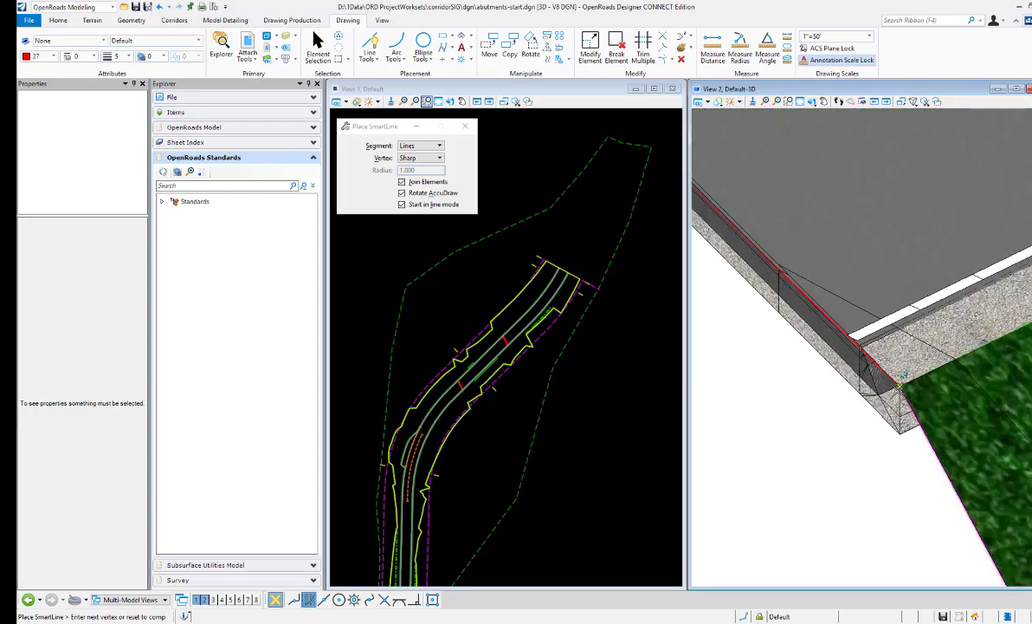
{"action": "scroll", "coordinate": [901, 381], "scroll_direction": "down", "scroll_amount": 4}
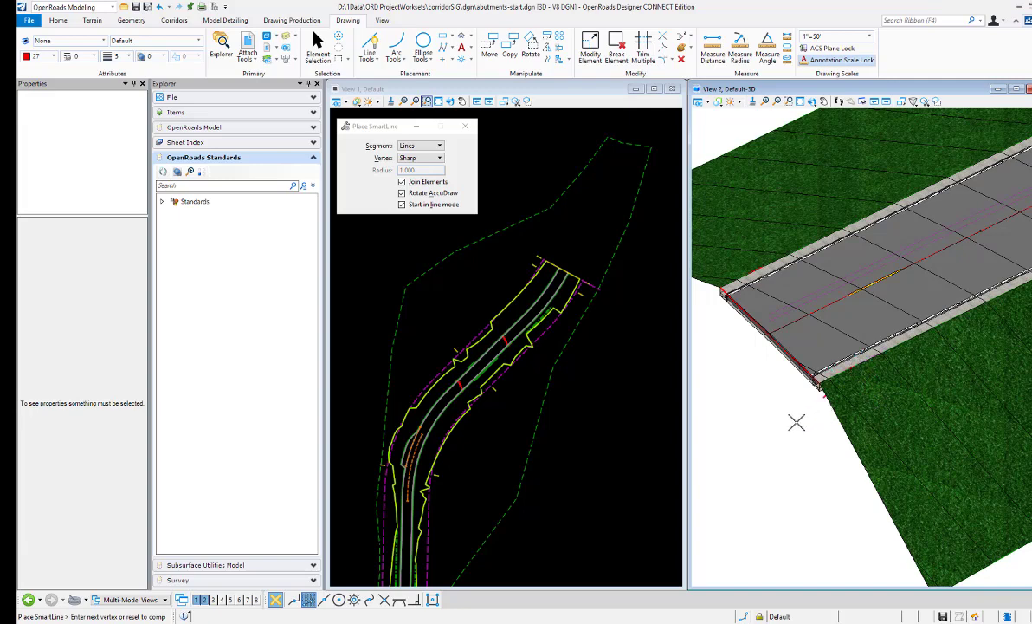
{"action": "scroll", "coordinate": [768, 432], "scroll_direction": "down", "scroll_amount": 5}
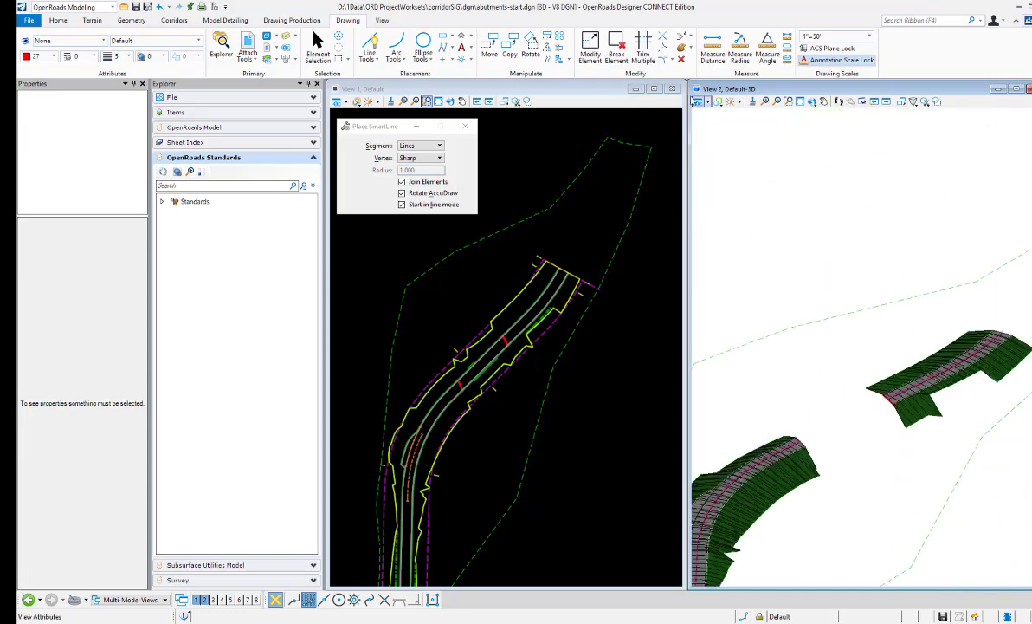
Turn off the display of the Mainline-12relo-start.dgn reference and close the references list.
{"action": "left_click", "coordinate": [255, 43]}
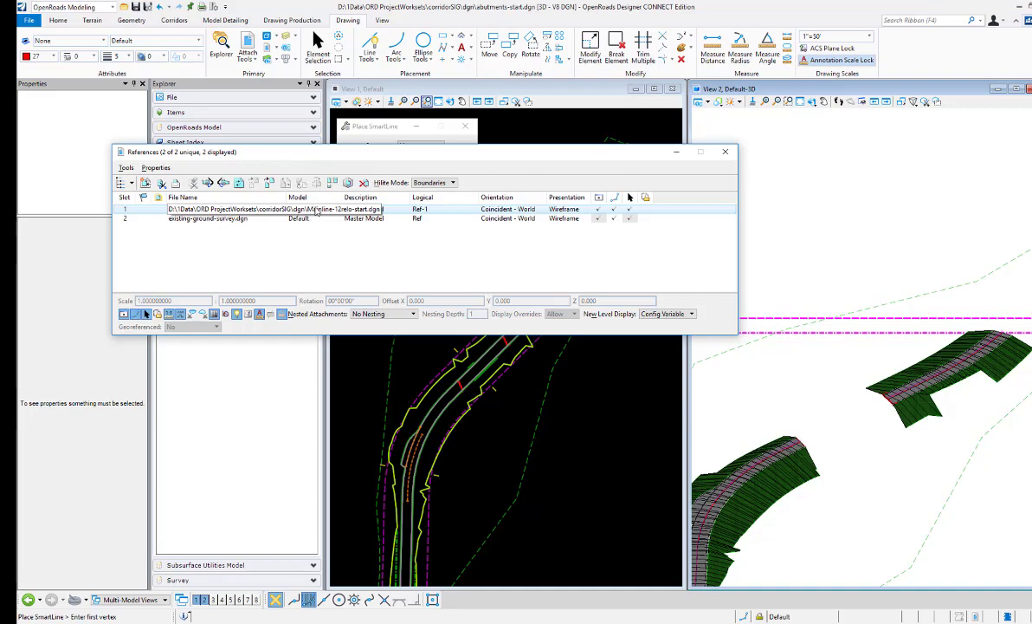
{"action": "left_click", "coordinate": [599, 210]}
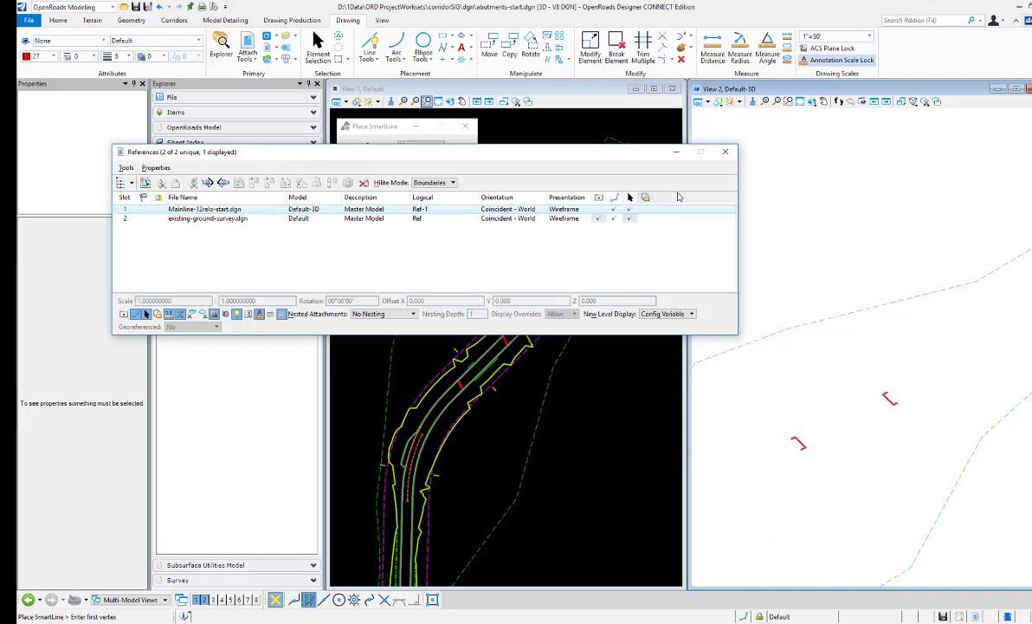
{"action": "left_click", "coordinate": [726, 151]}
{"action": "scroll", "coordinate": [821, 434], "scroll_direction": "up", "scroll_amount": 2}
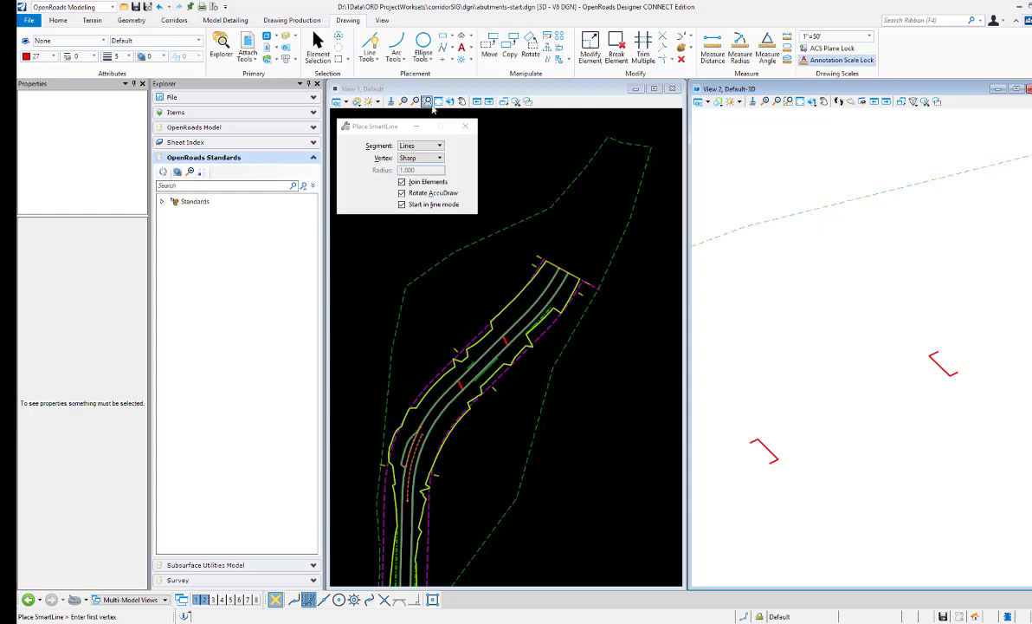
Assign the line string at the lower-left bridge end to the Bridge_Pier level.
{"action": "left_click", "coordinate": [318, 45]}
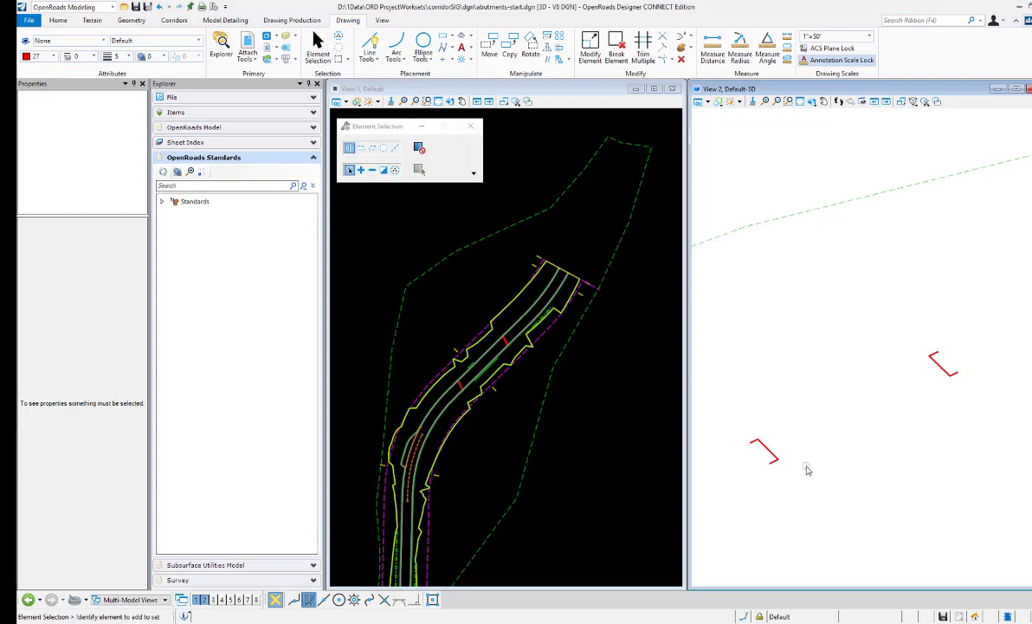
{"action": "left_click", "coordinate": [764, 448]}
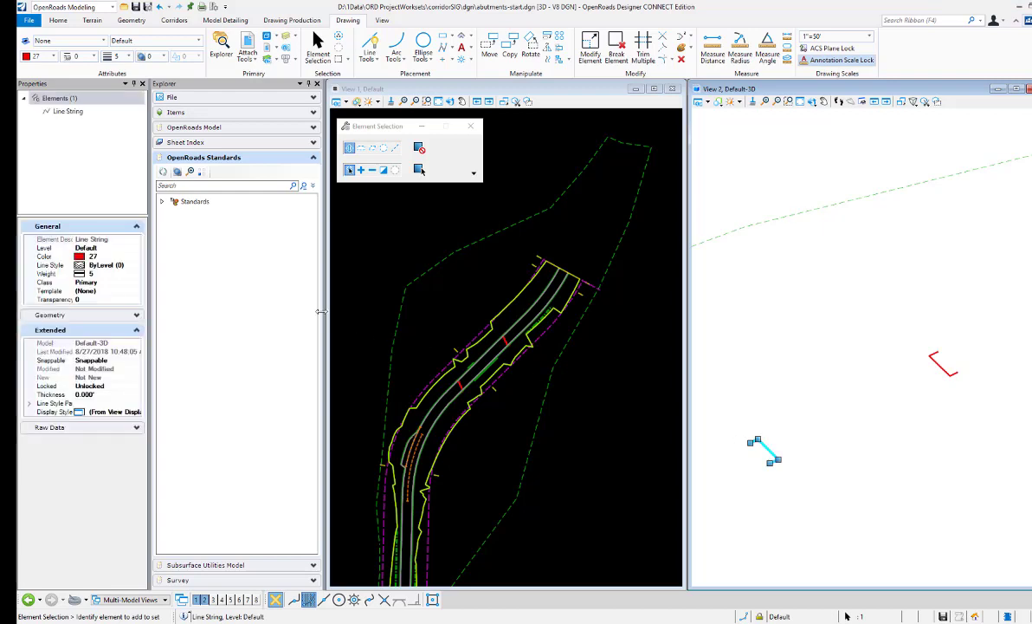
{"action": "left_click", "coordinate": [112, 249]}
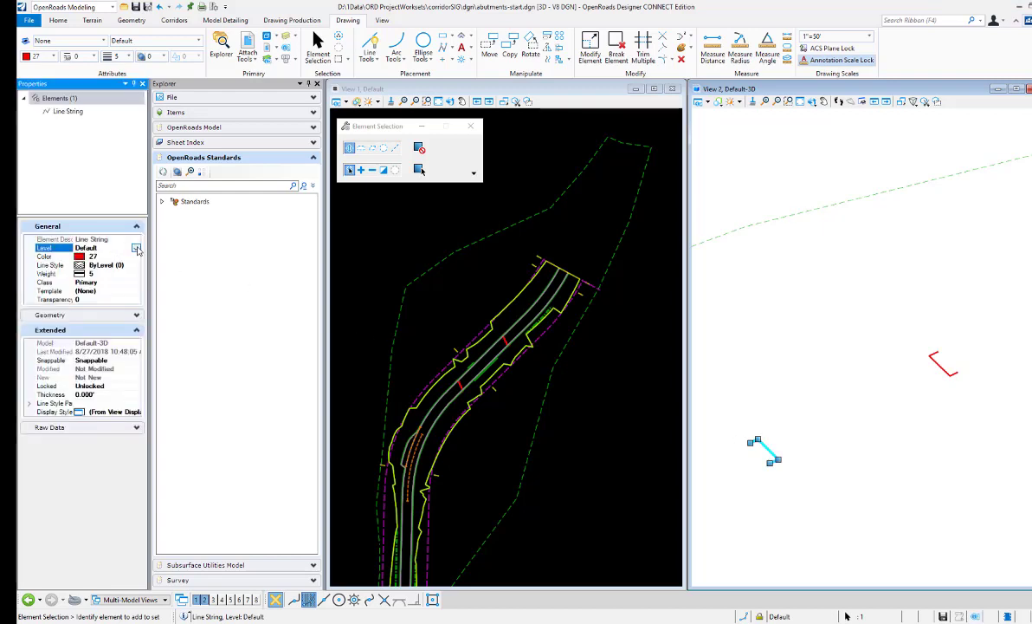
{"action": "left_click", "coordinate": [136, 248]}
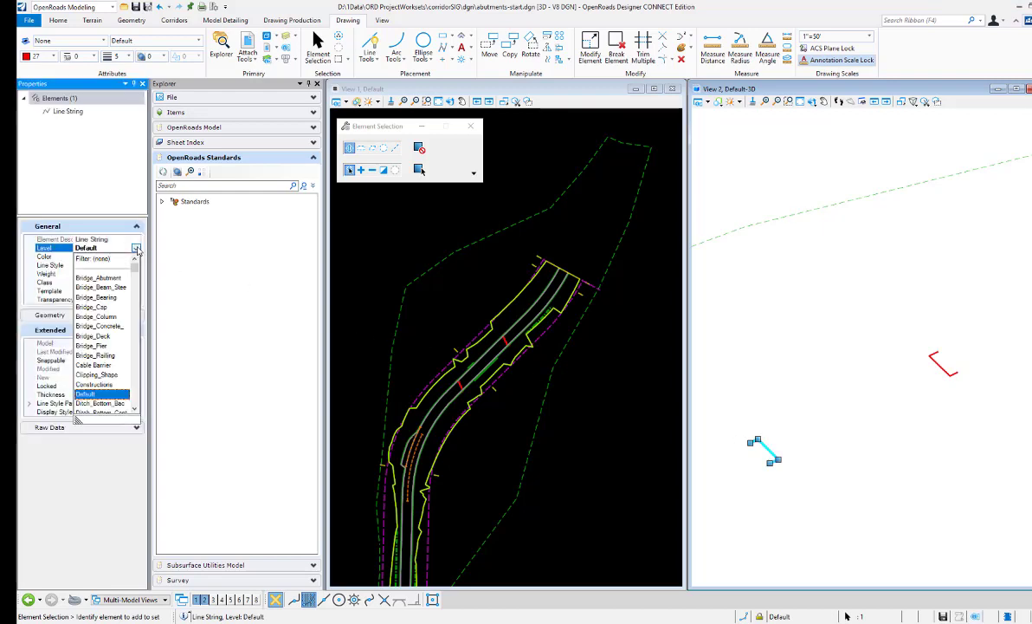
{"action": "left_click", "coordinate": [95, 346]}
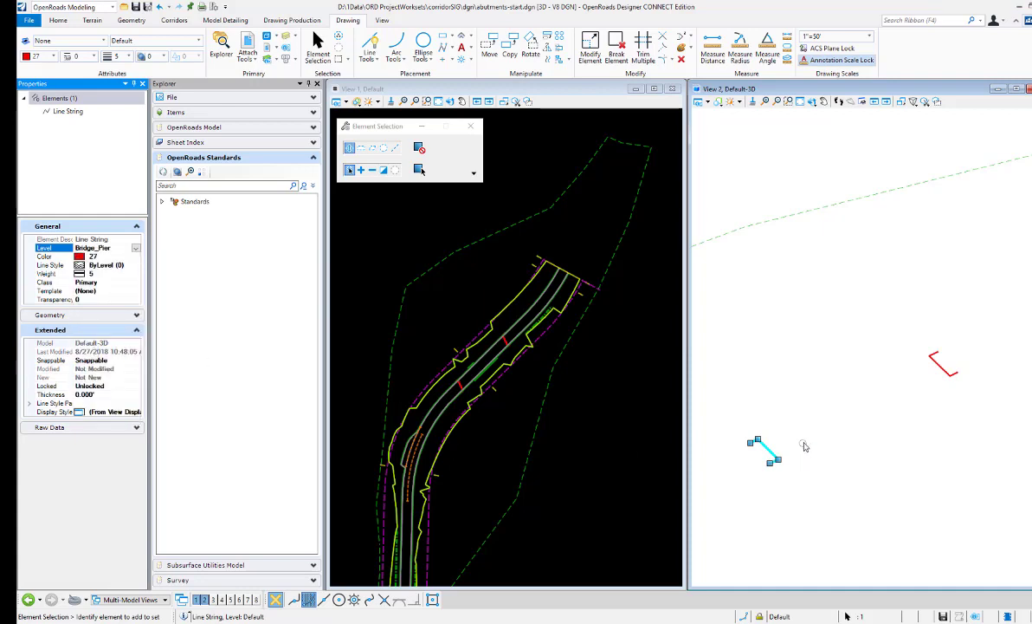
Assign the line string at the upper-right bridge end to the Bridge_Pier level and clear the selection.
{"action": "key", "text": "ctrl+z"}
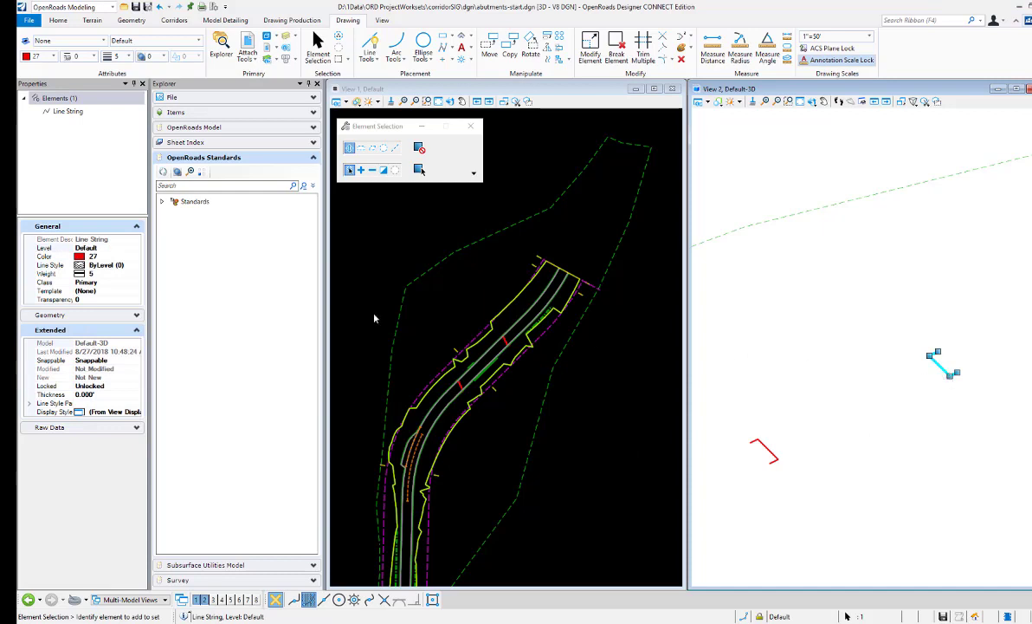
{"action": "left_click", "coordinate": [117, 250]}
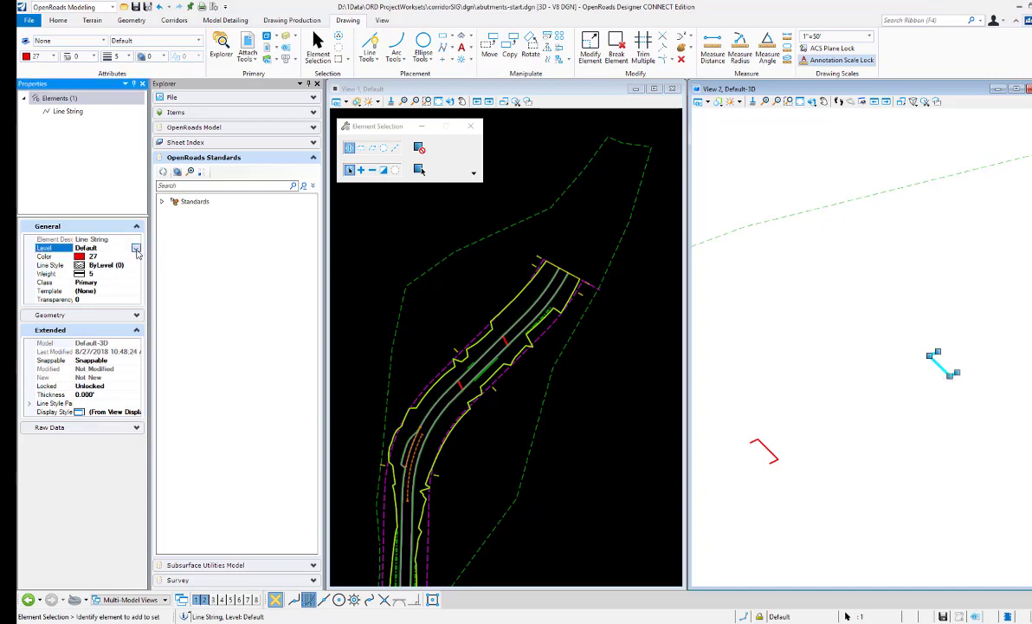
{"action": "left_click", "coordinate": [135, 249]}
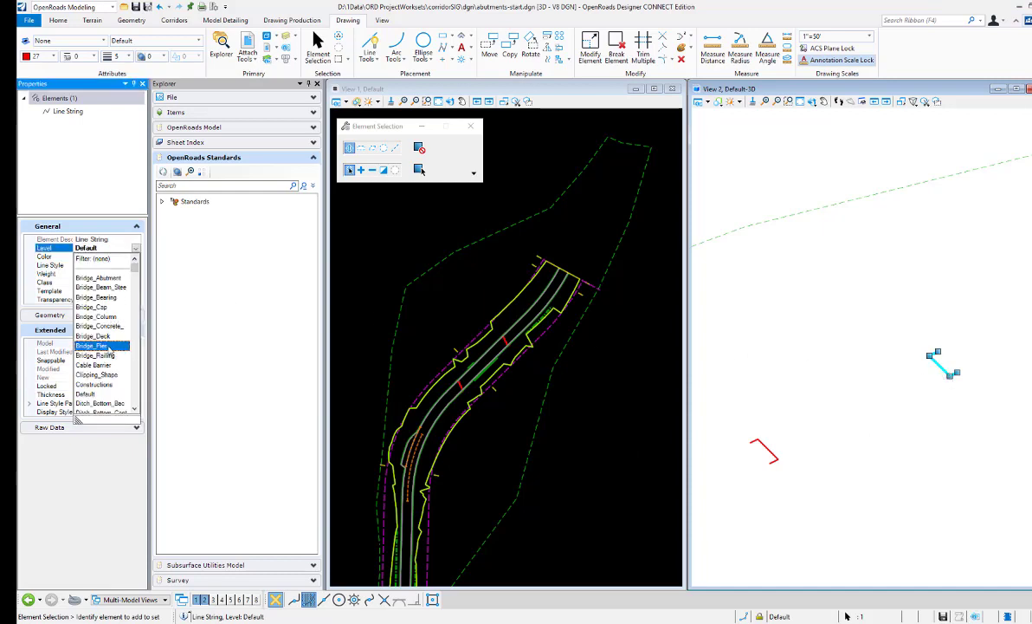
{"action": "left_click", "coordinate": [106, 346]}
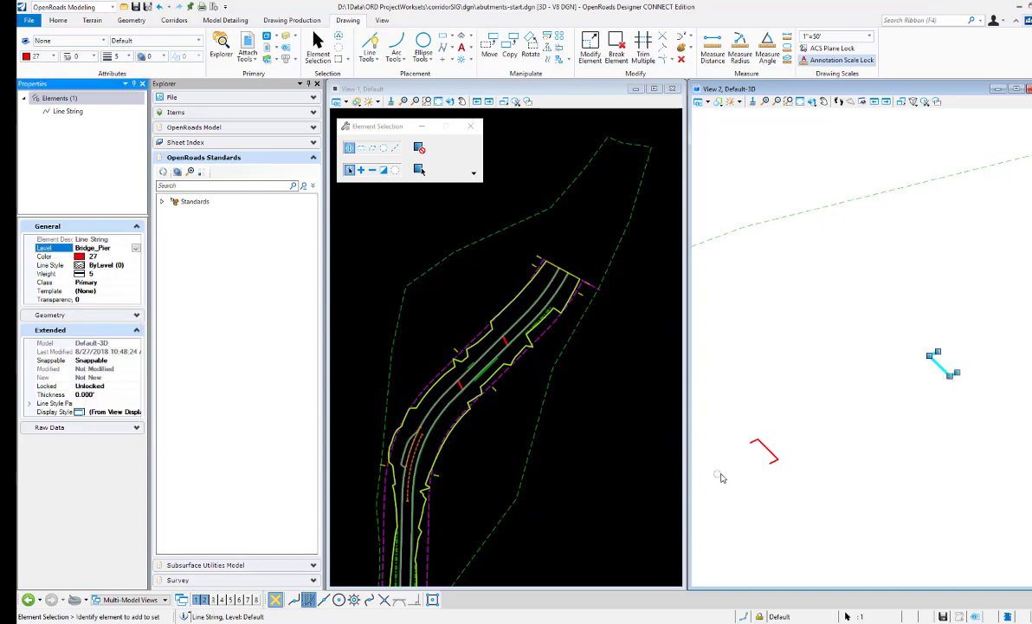
{"action": "left_click", "coordinate": [757, 381]}
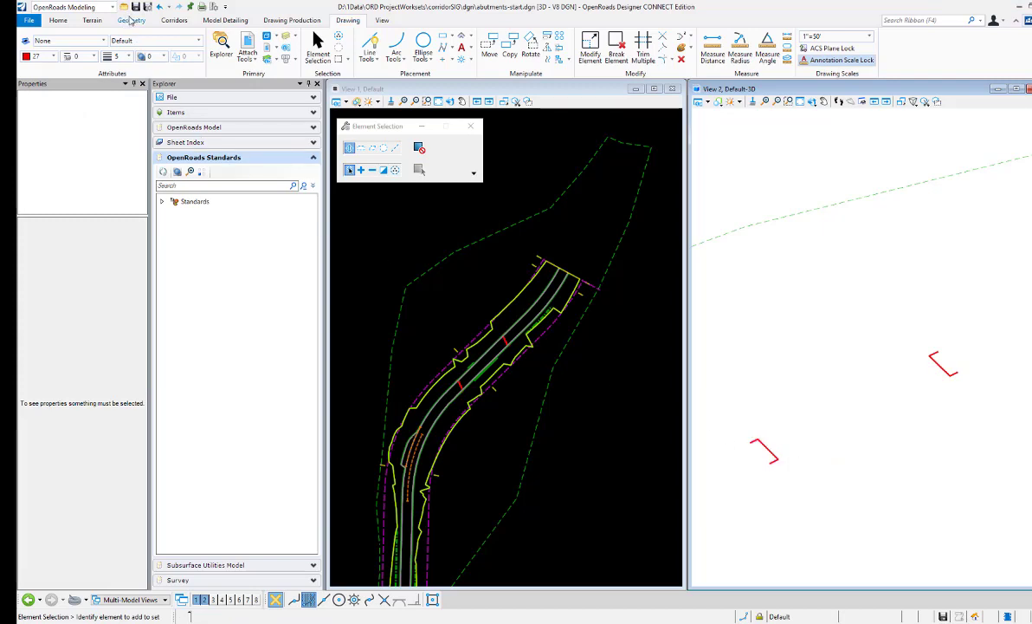
Create plan geometry from both abutment line strings with Plan By 3D Element, using the Geom_Baseline_Secondary feature definition.
{"action": "left_click", "coordinate": [217, 24]}
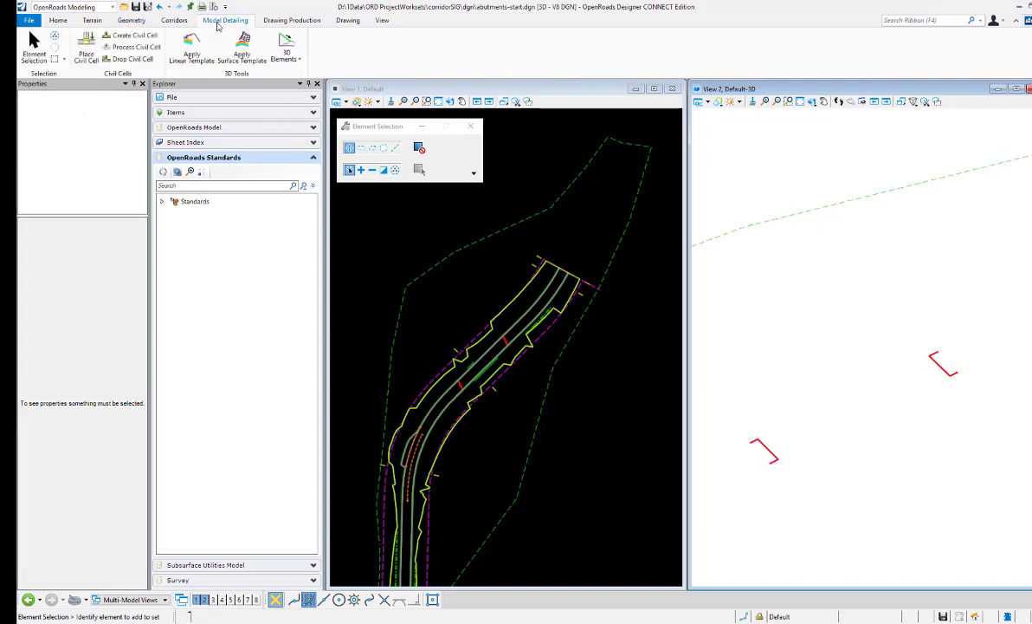
{"action": "left_click", "coordinate": [286, 53]}
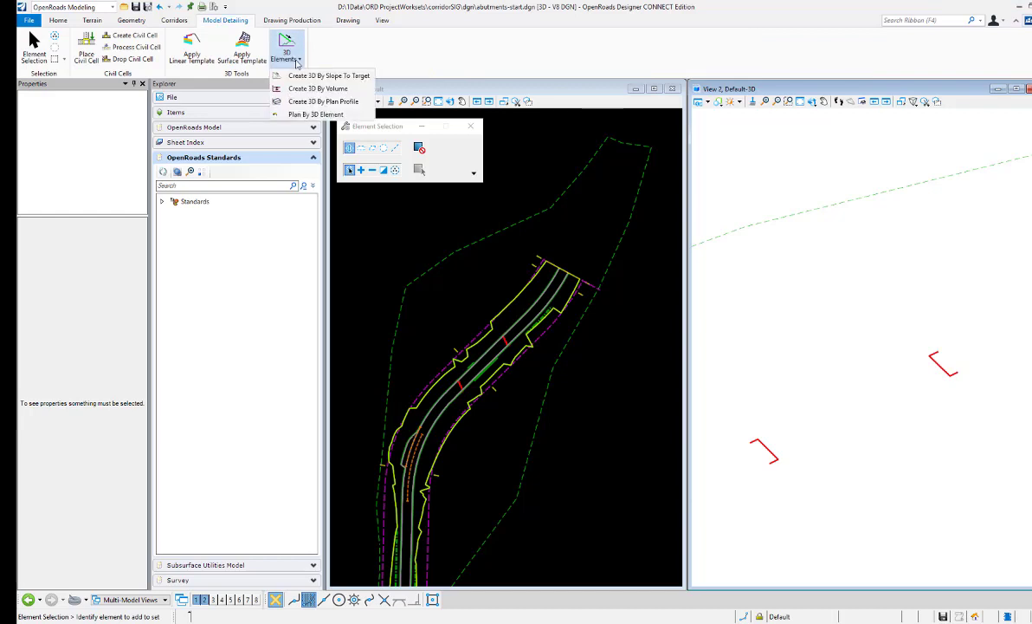
{"action": "left_click", "coordinate": [303, 116]}
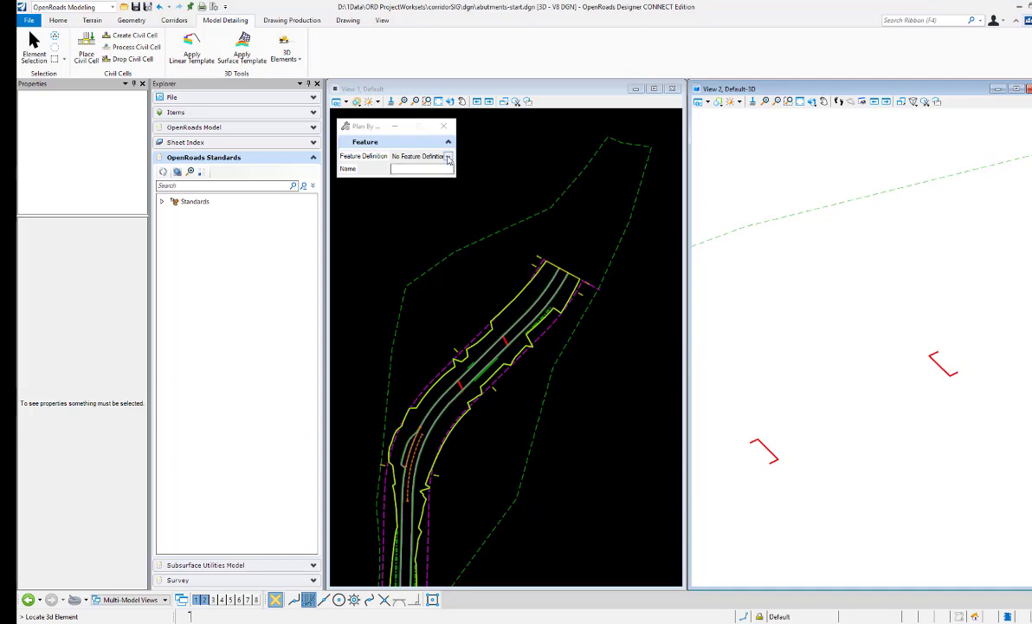
{"action": "left_click", "coordinate": [420, 156]}
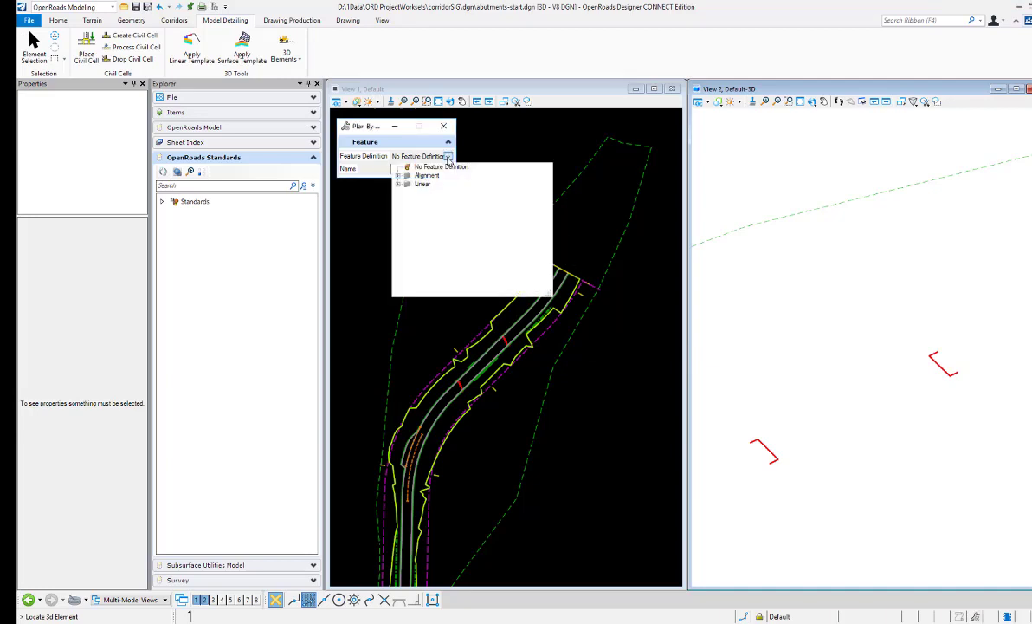
{"action": "left_click", "coordinate": [398, 175]}
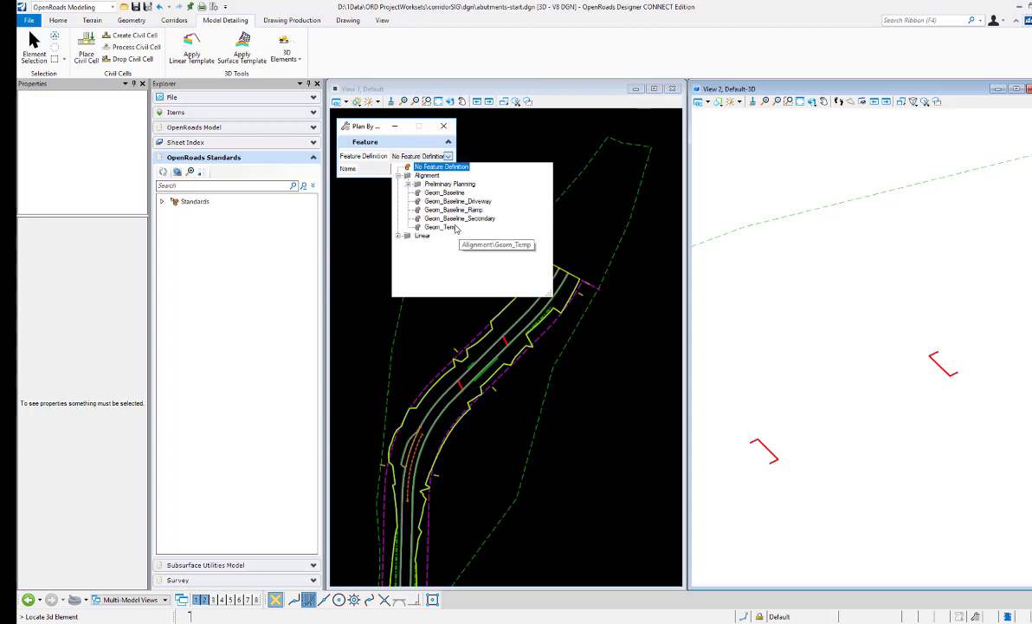
{"action": "key", "text": "Escape"}
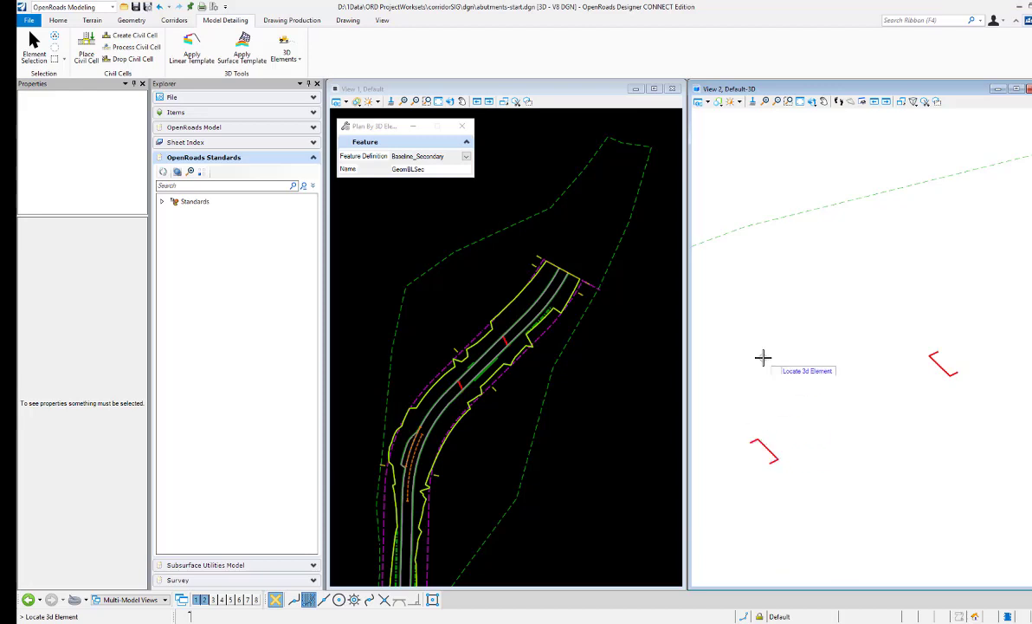
{"action": "left_click", "coordinate": [770, 448]}
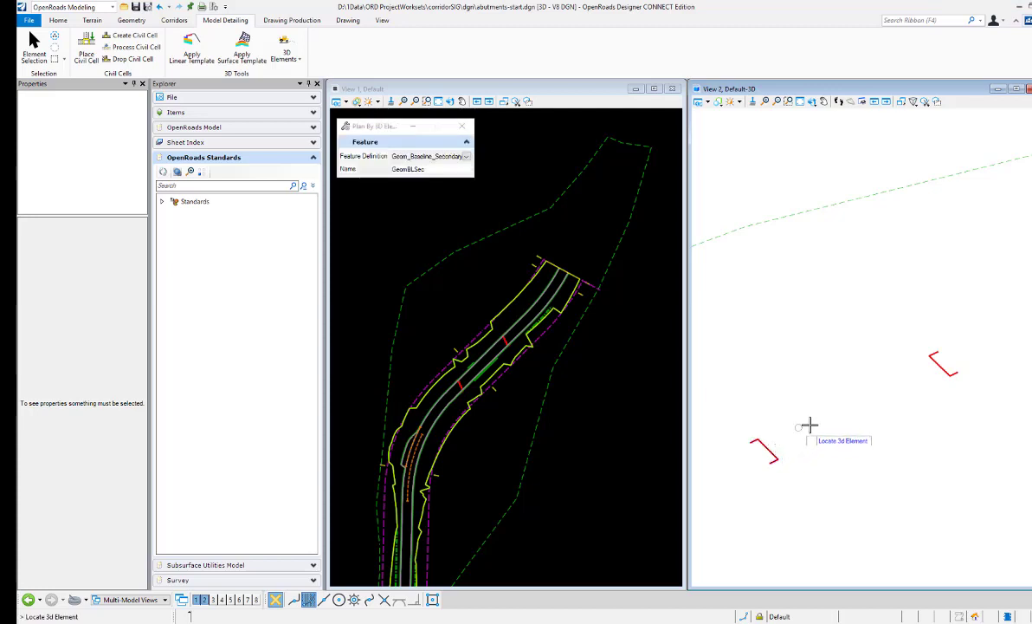
{"action": "left_click", "coordinate": [940, 367]}
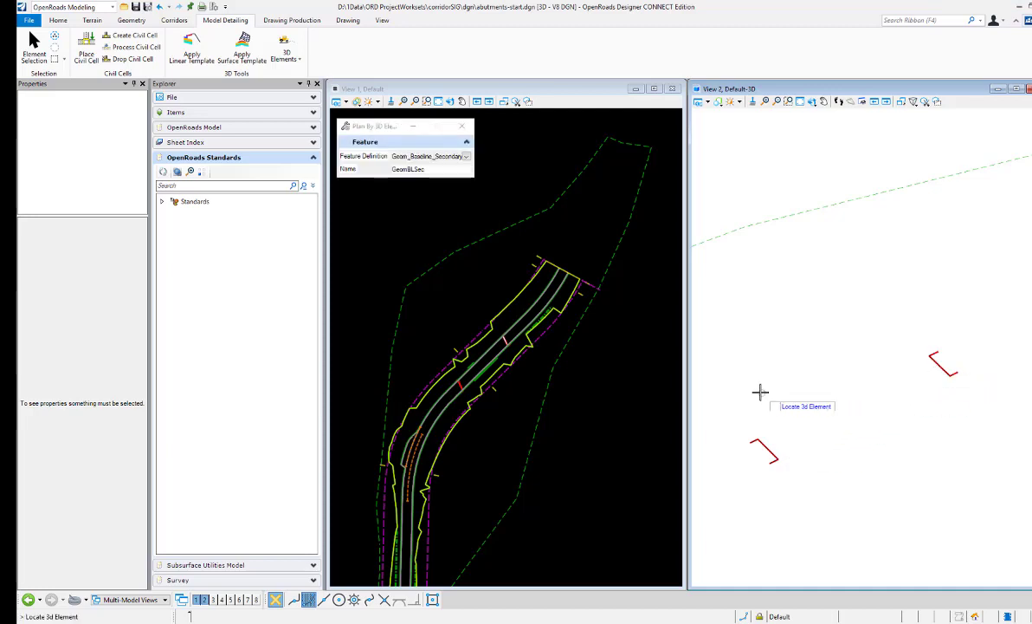
Turn off the display of the Mainline-12relo-start.dgn reference in the plan view and close the references list.
{"action": "left_click", "coordinate": [409, 89]}
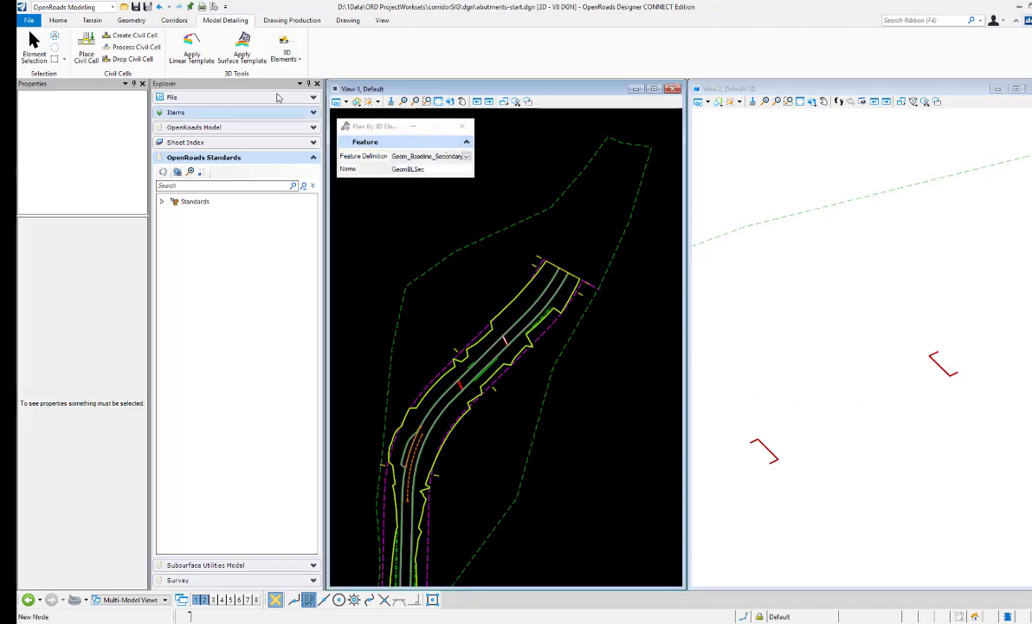
{"action": "left_click", "coordinate": [65, 7]}
{"action": "left_click", "coordinate": [61, 20]}
{"action": "left_click", "coordinate": [59, 21]}
{"action": "left_click", "coordinate": [246, 41]}
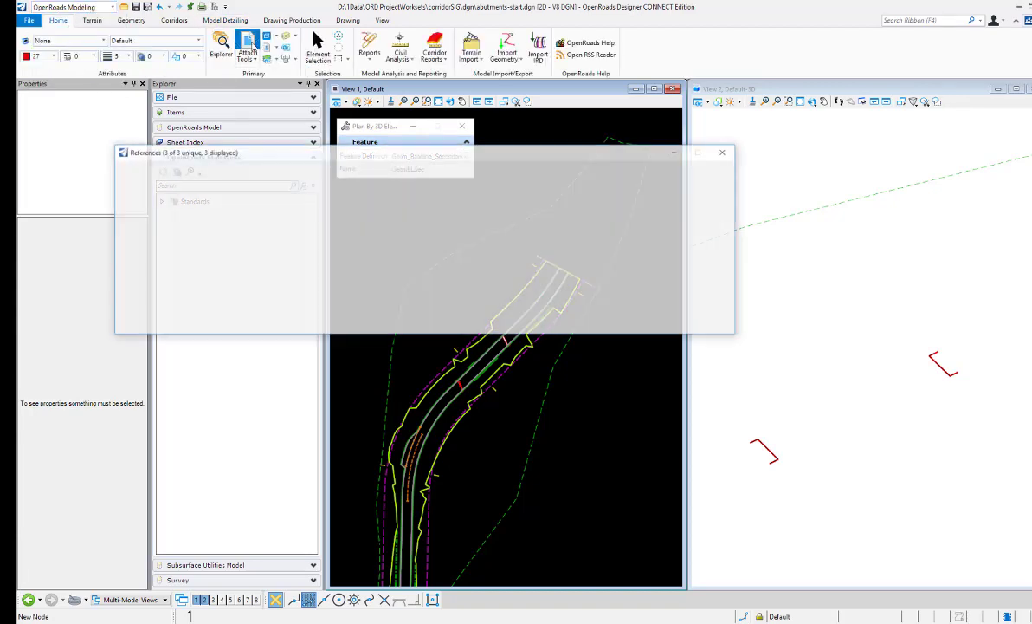
{"action": "left_click", "coordinate": [313, 228]}
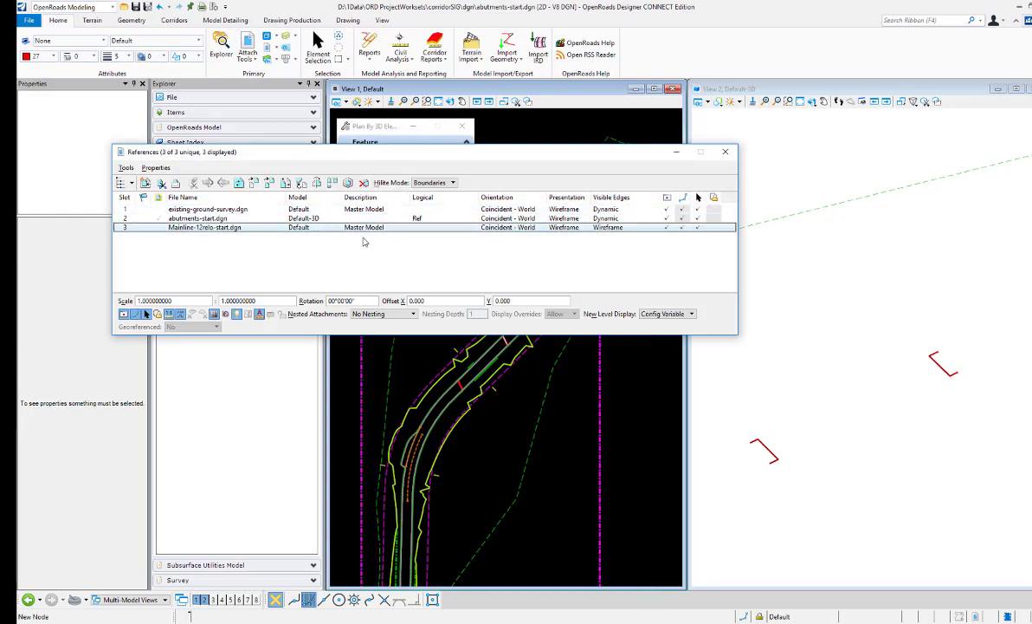
{"action": "left_click", "coordinate": [667, 228]}
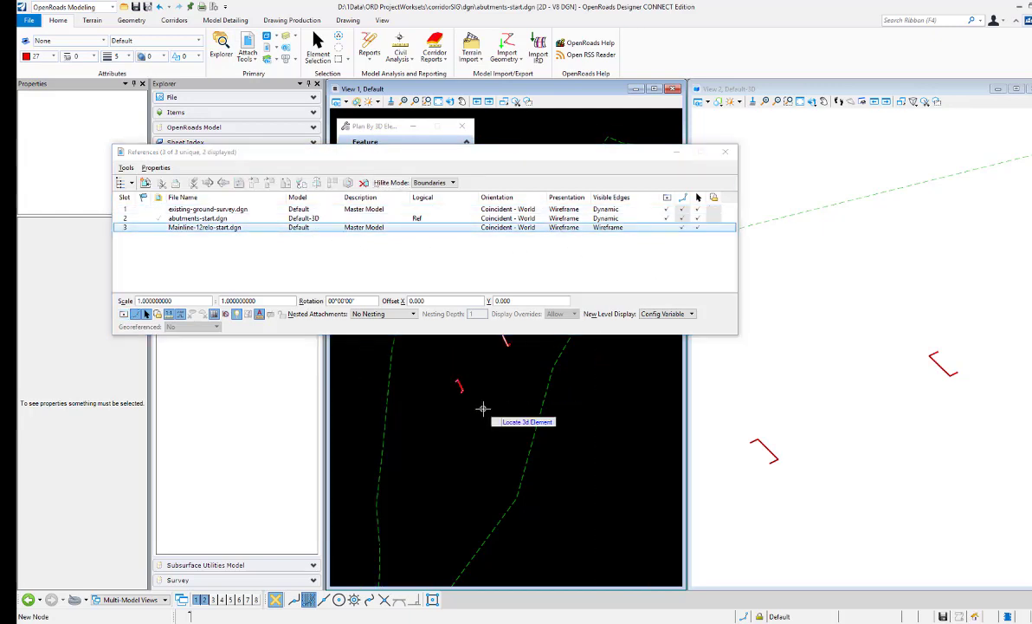
{"action": "left_click", "coordinate": [725, 151]}
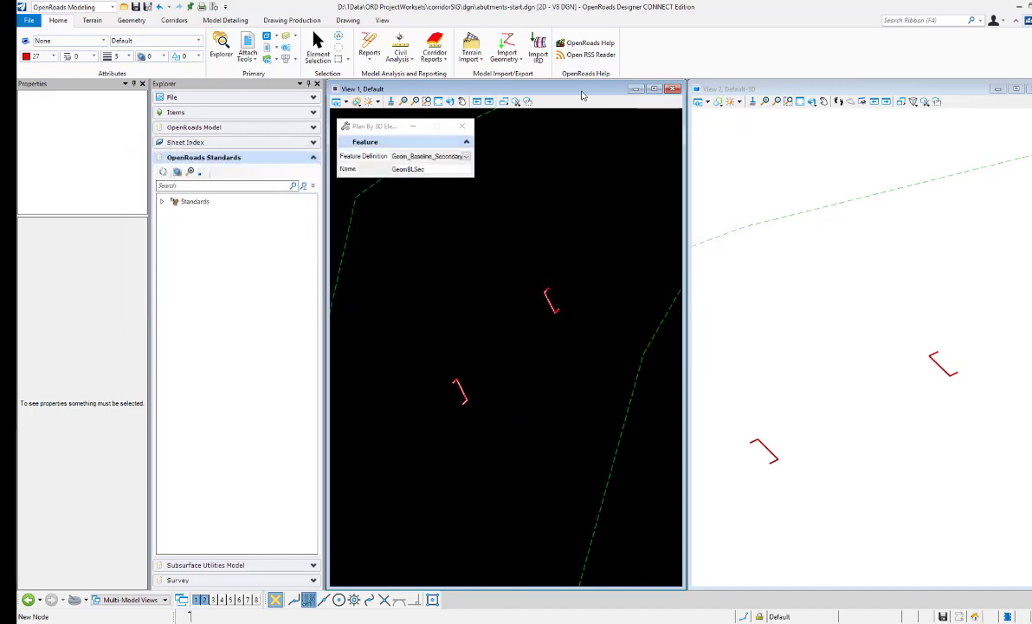
Turn off the Bridge_Pier level for the active model in the plan view and in the 3D view, and close the level display.
{"action": "left_click", "coordinate": [295, 37]}
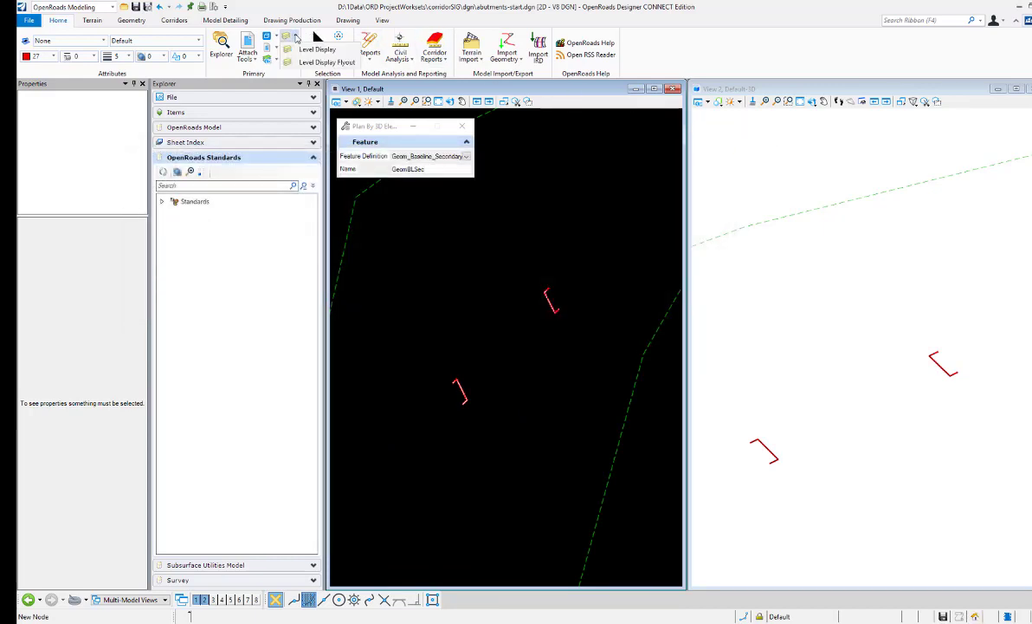
{"action": "left_click", "coordinate": [317, 49]}
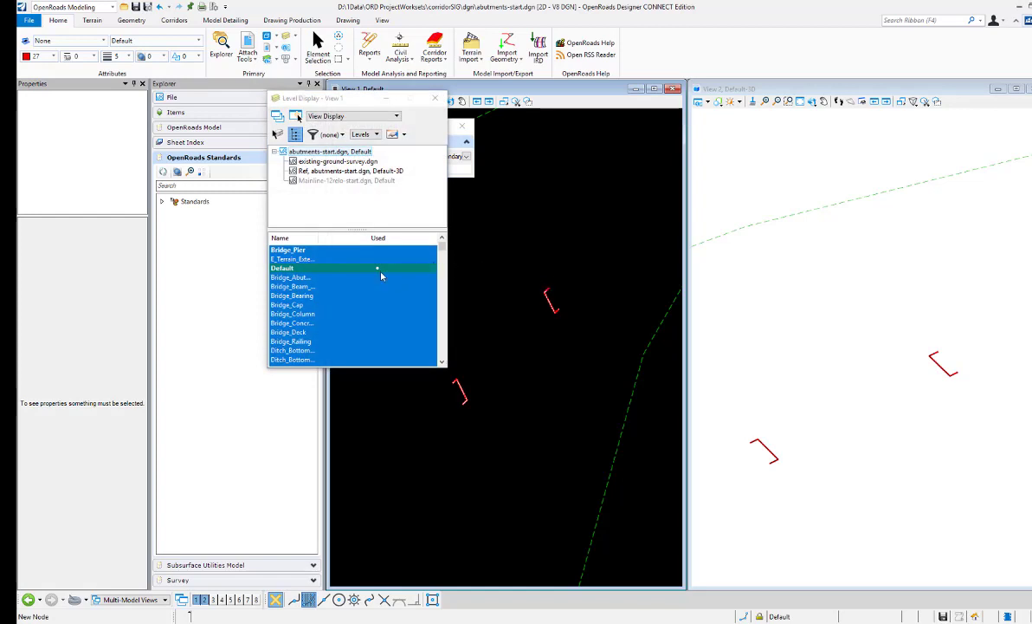
{"action": "left_click", "coordinate": [301, 250]}
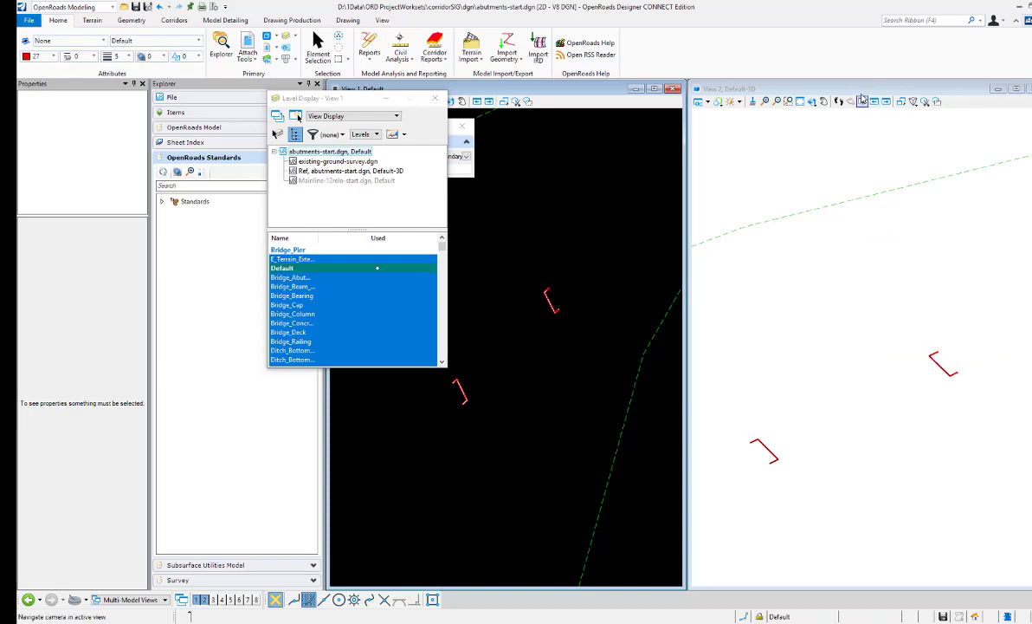
{"action": "left_click", "coordinate": [806, 90]}
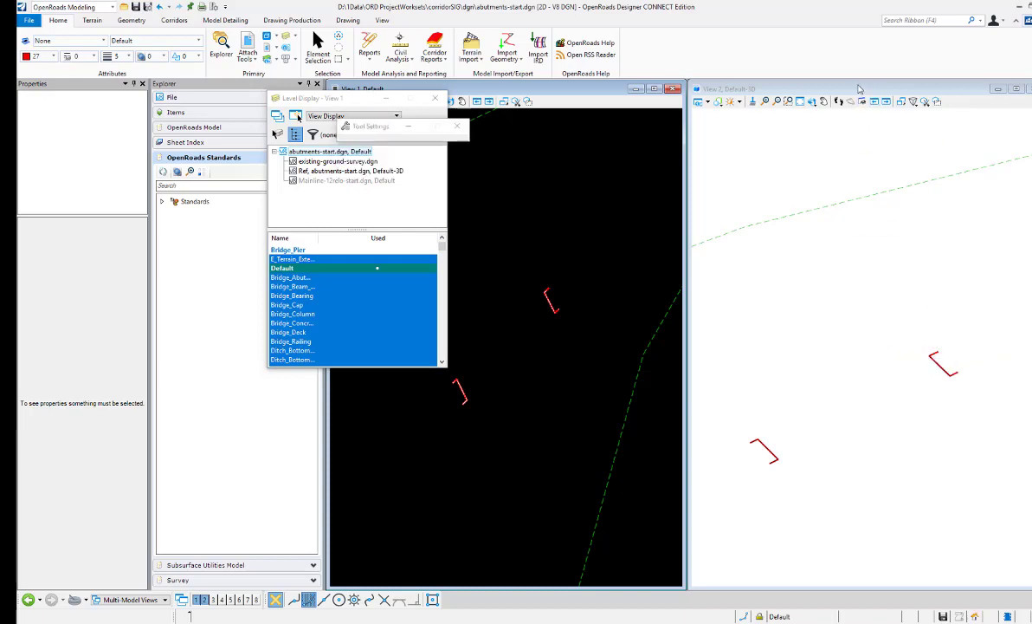
{"action": "left_click", "coordinate": [288, 250]}
{"action": "left_click", "coordinate": [608, 258]}
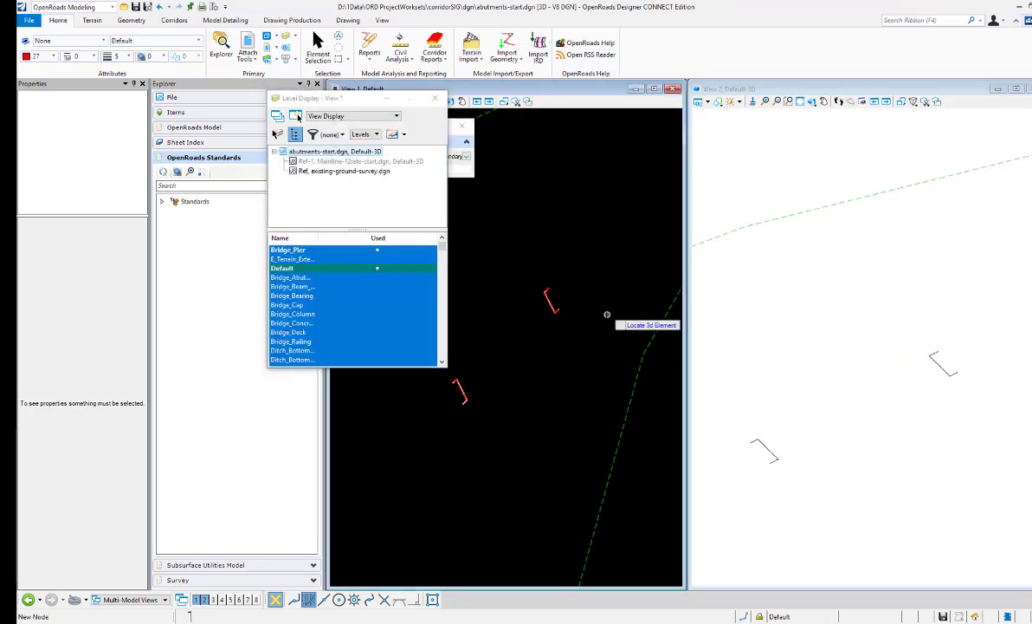
{"action": "scroll", "coordinate": [467, 397], "scroll_direction": "up", "scroll_amount": 3}
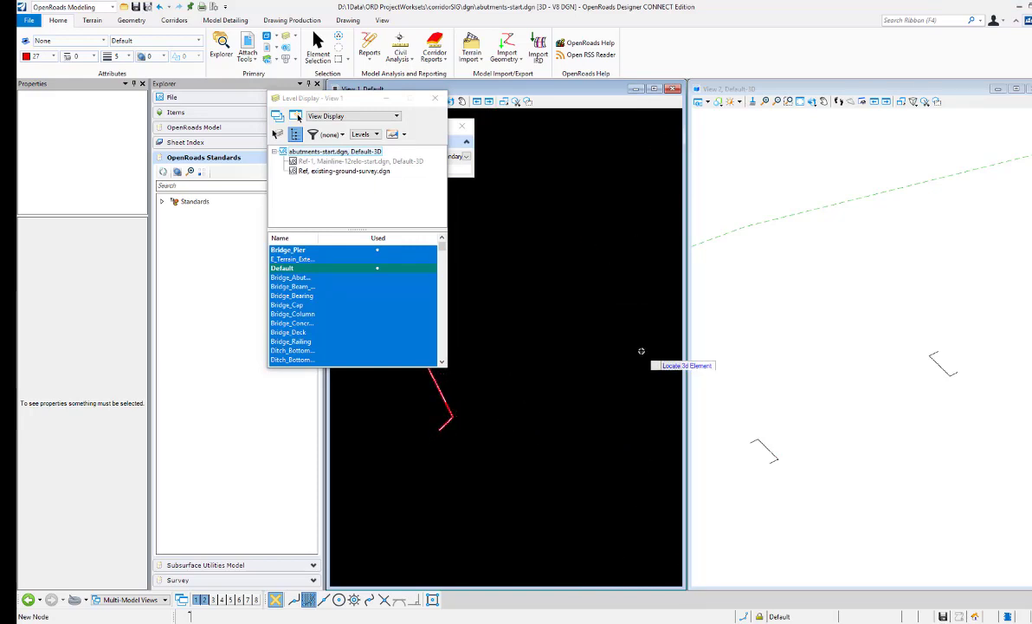
{"action": "scroll", "coordinate": [620, 333], "scroll_direction": "down", "scroll_amount": 3}
{"action": "left_click", "coordinate": [435, 98]}
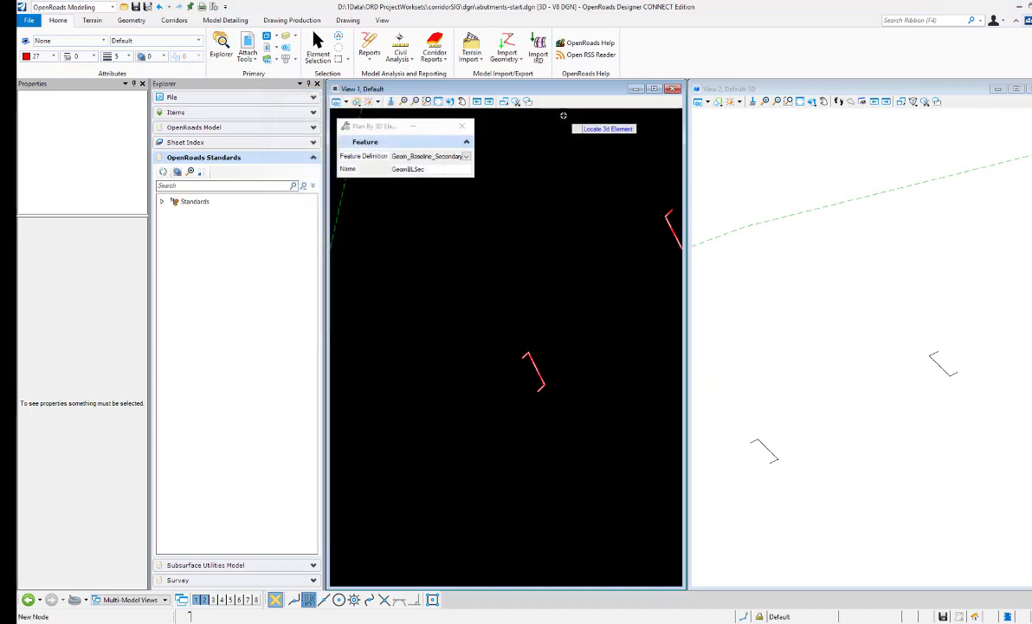
Start Apply Linear Template and choose the Fill 2:1 template from the End Conditions Fill folder.
{"action": "left_click", "coordinate": [243, 22]}
{"action": "left_click", "coordinate": [192, 45]}
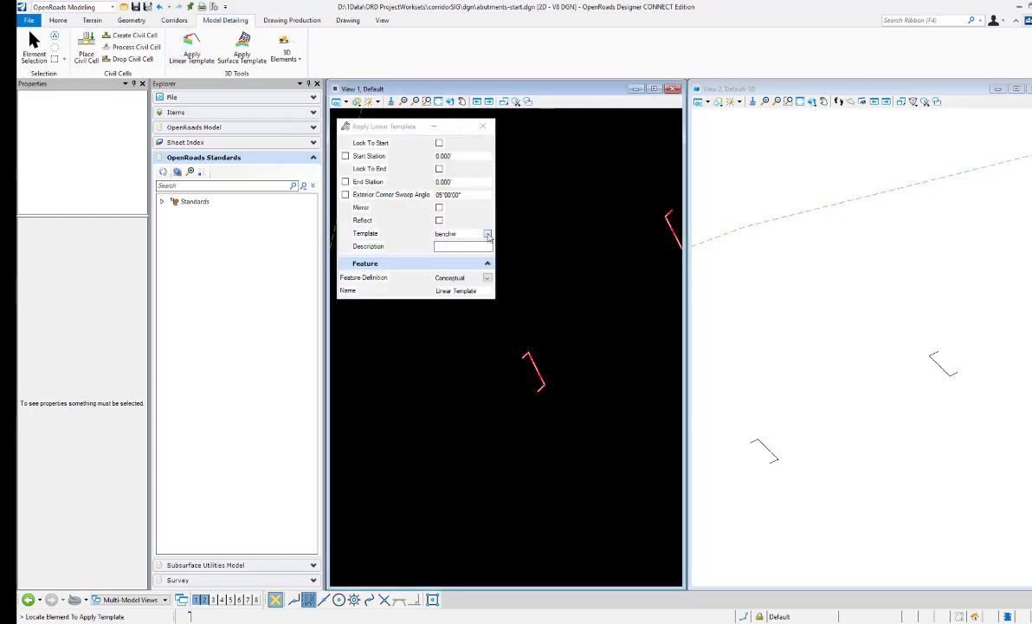
{"action": "left_click", "coordinate": [488, 234]}
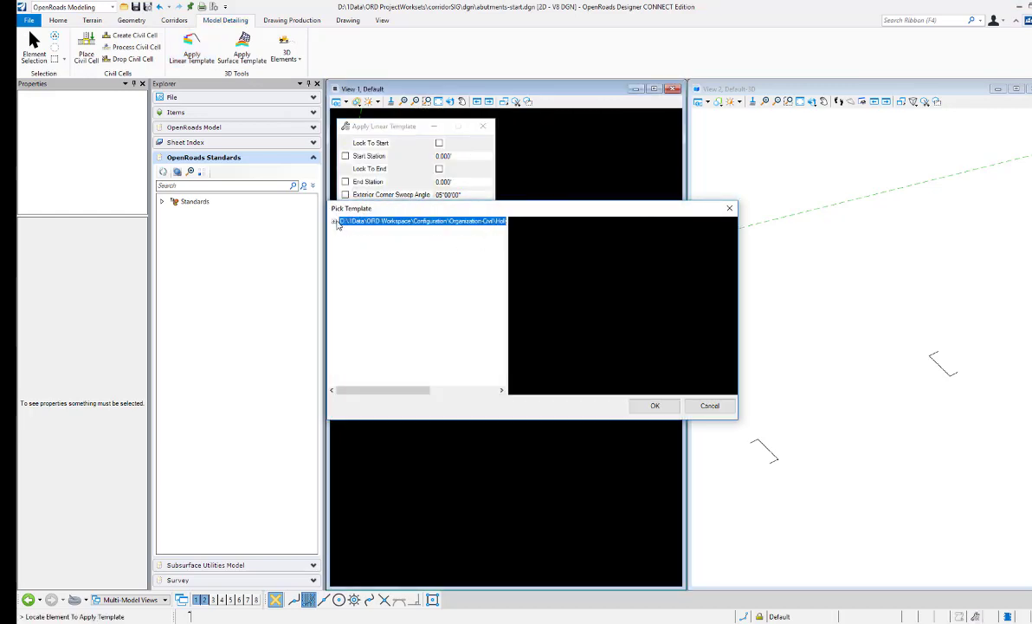
{"action": "left_click", "coordinate": [334, 222]}
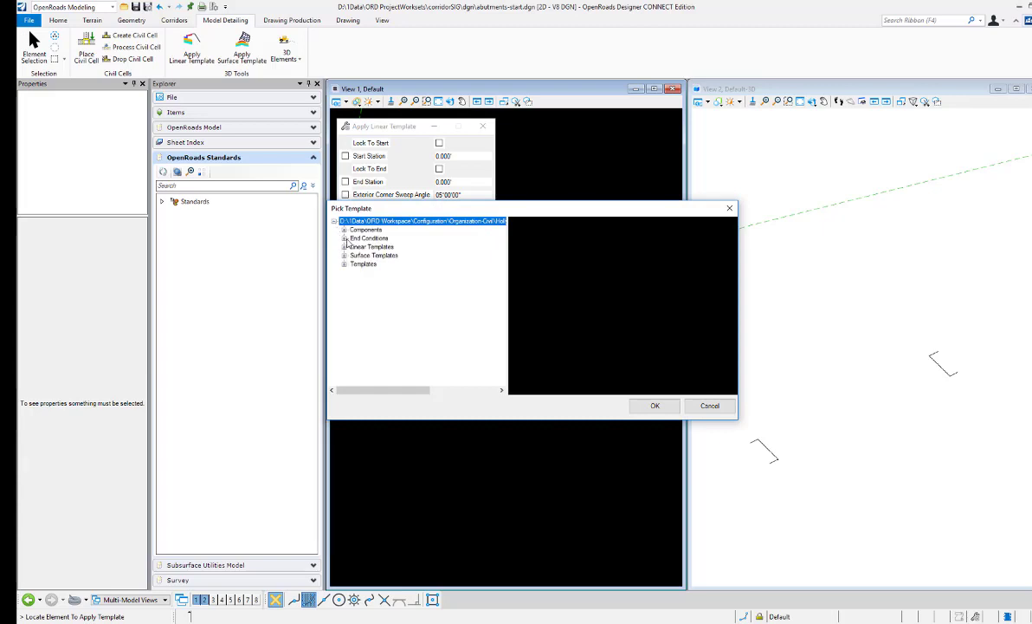
{"action": "left_click", "coordinate": [344, 238]}
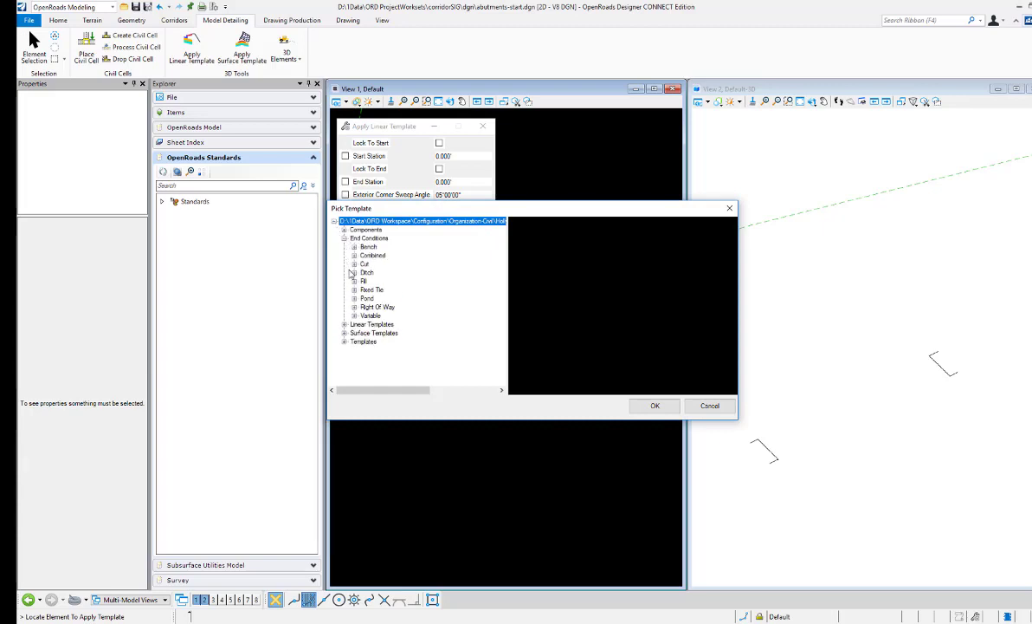
{"action": "left_click", "coordinate": [354, 281]}
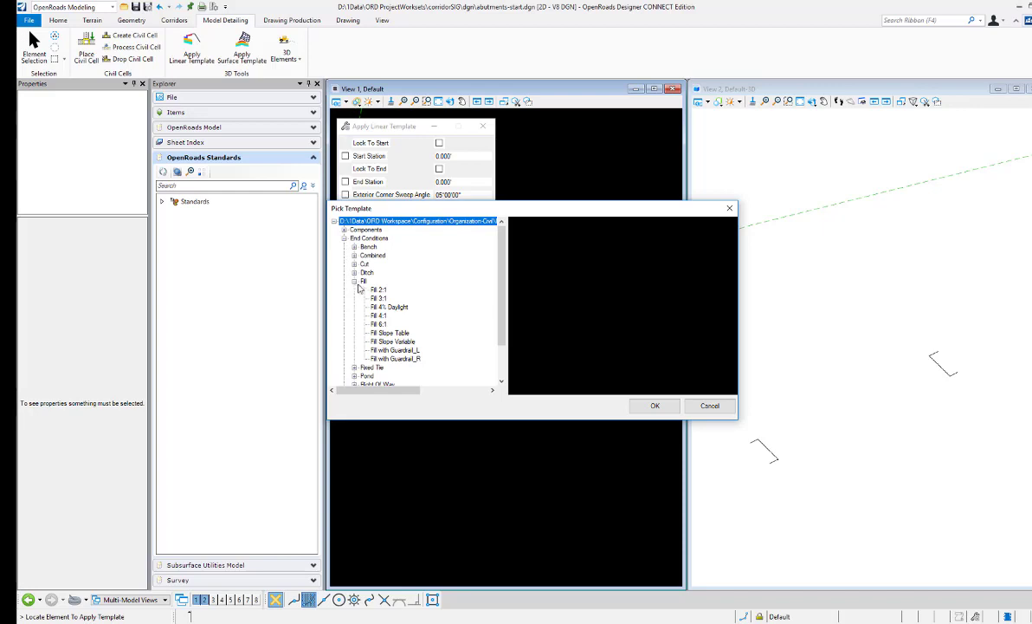
{"action": "left_click", "coordinate": [376, 290]}
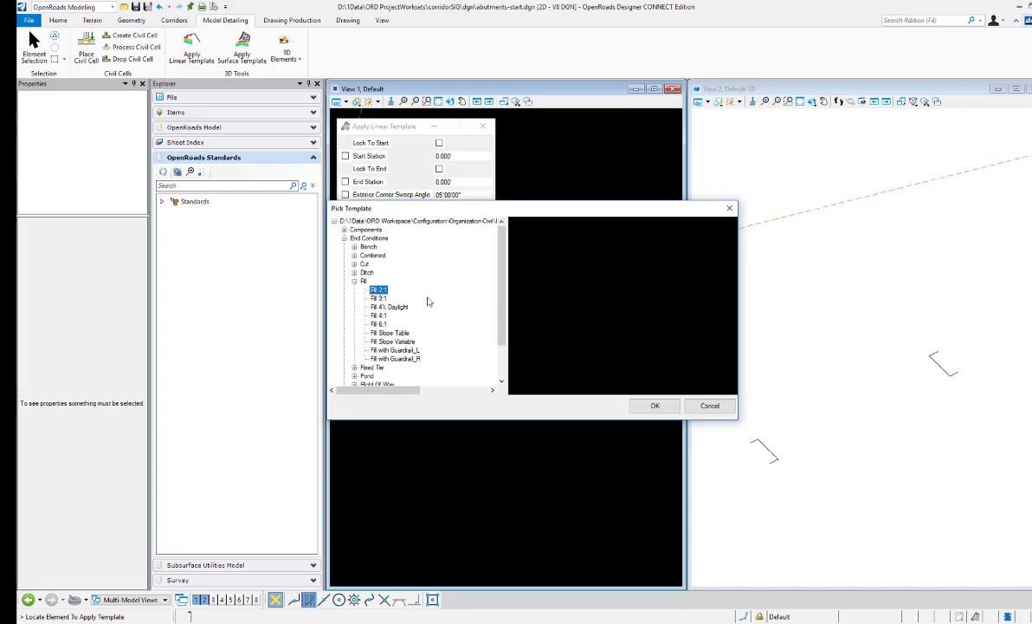
{"action": "left_click", "coordinate": [655, 407]}
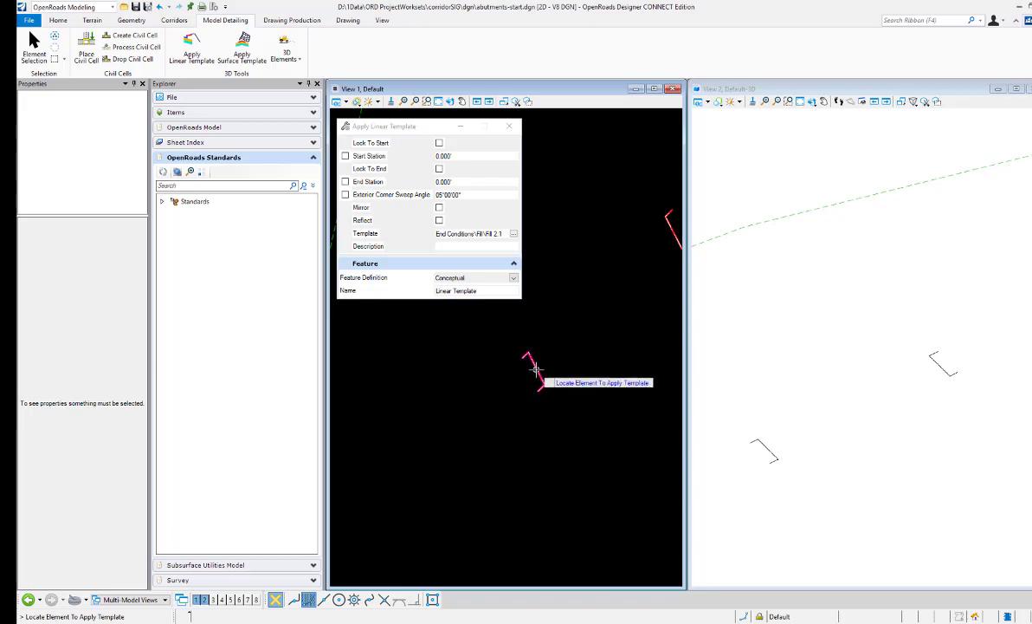
Apply the template to the lower-left abutment line over its full length, locked to start and end, on its outer side with a 05°00'00" sweep angle.
{"action": "left_click", "coordinate": [530, 371]}
{"action": "scroll", "coordinate": [447, 397], "scroll_direction": "down", "scroll_amount": 2}
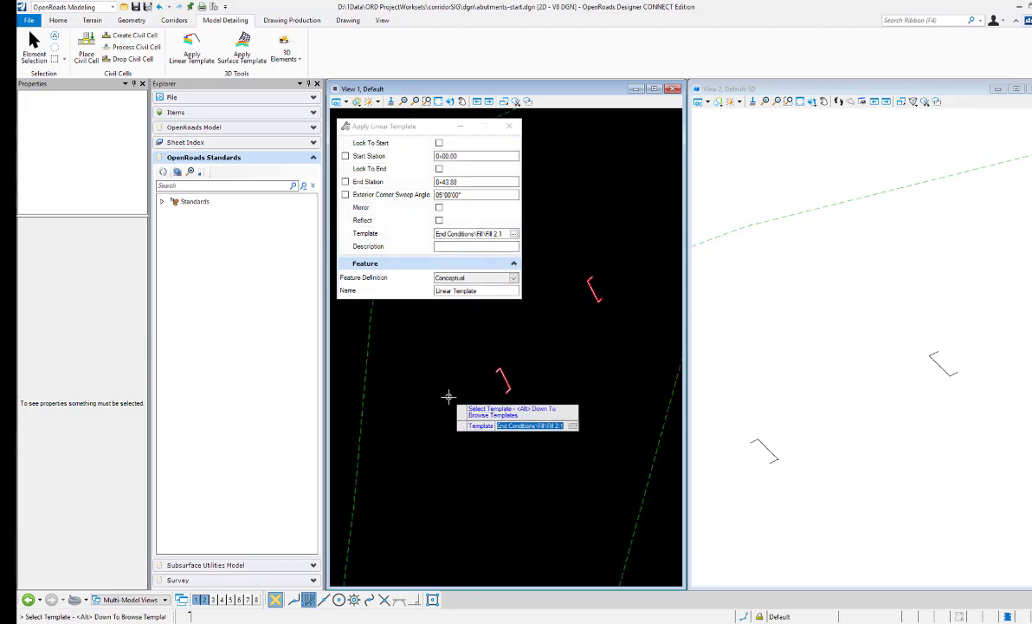
{"action": "left_click", "coordinate": [540, 415]}
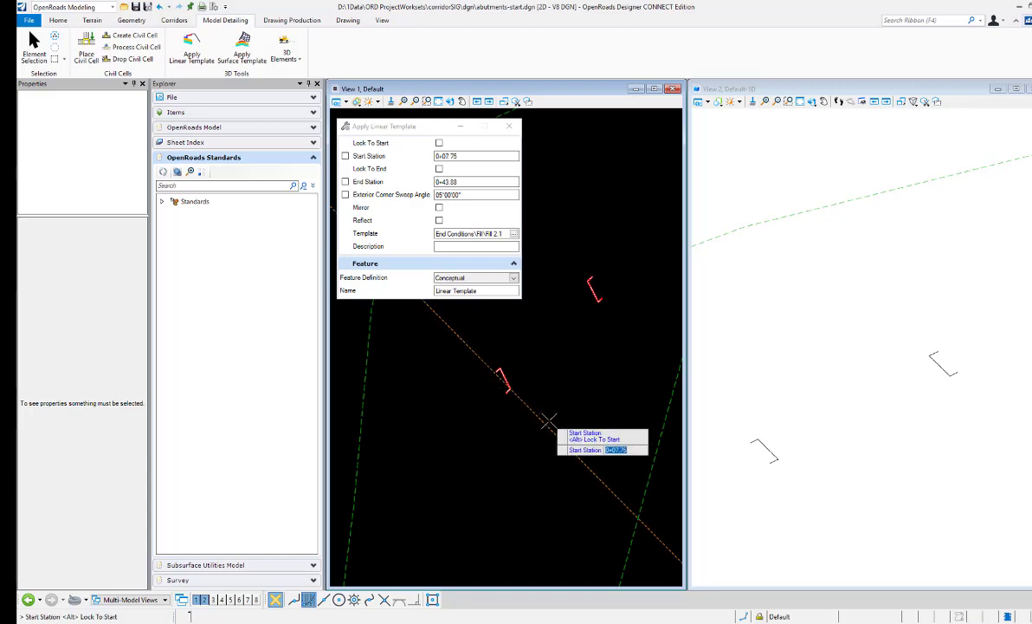
{"action": "key", "text": "alt"}
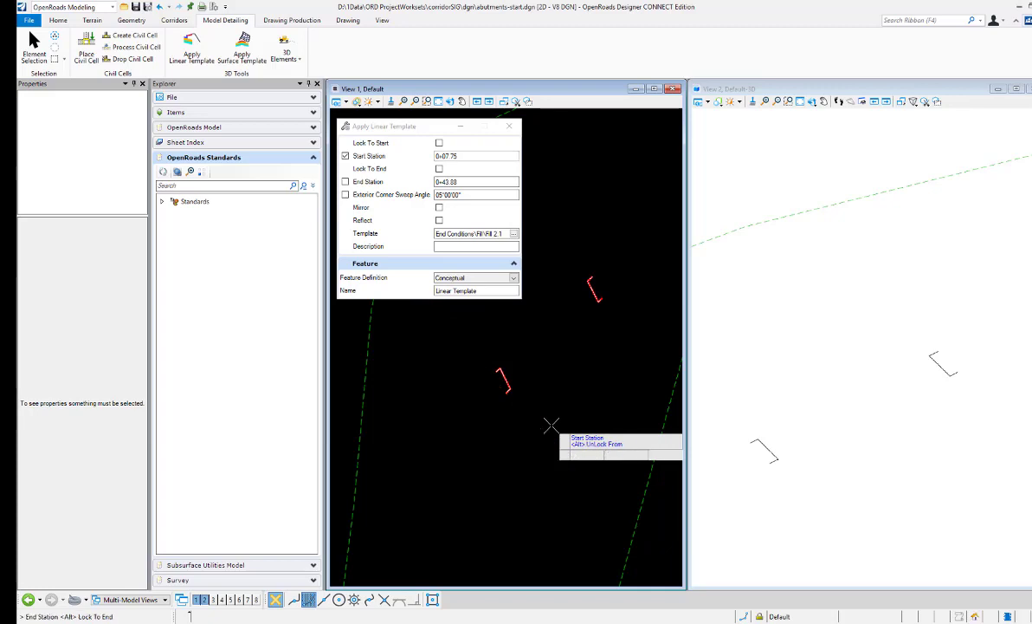
{"action": "left_click", "coordinate": [551, 424]}
{"action": "left_click", "coordinate": [551, 424]}
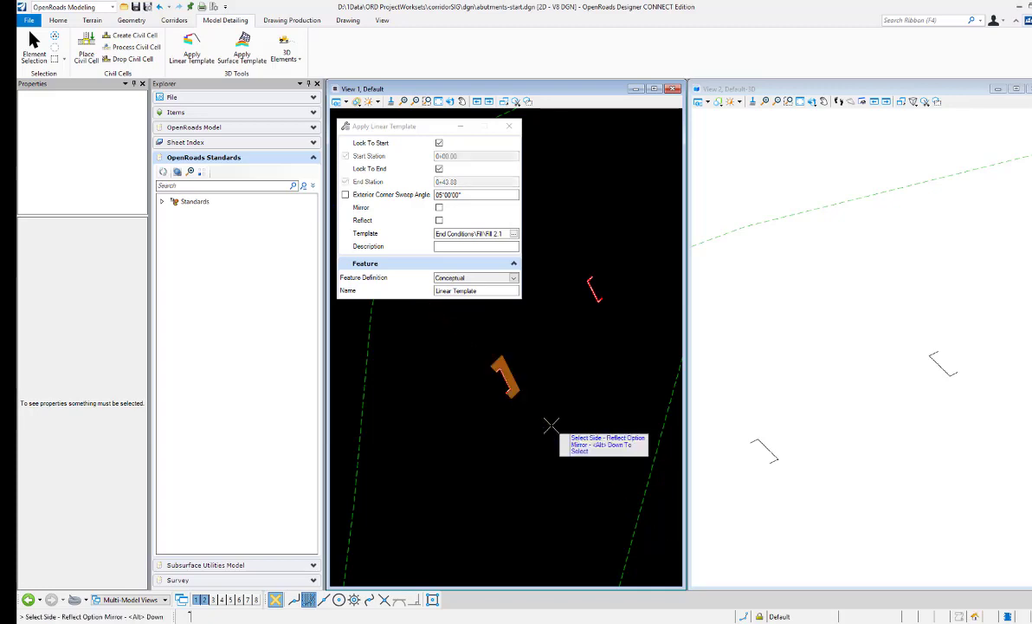
{"action": "left_click", "coordinate": [546, 399]}
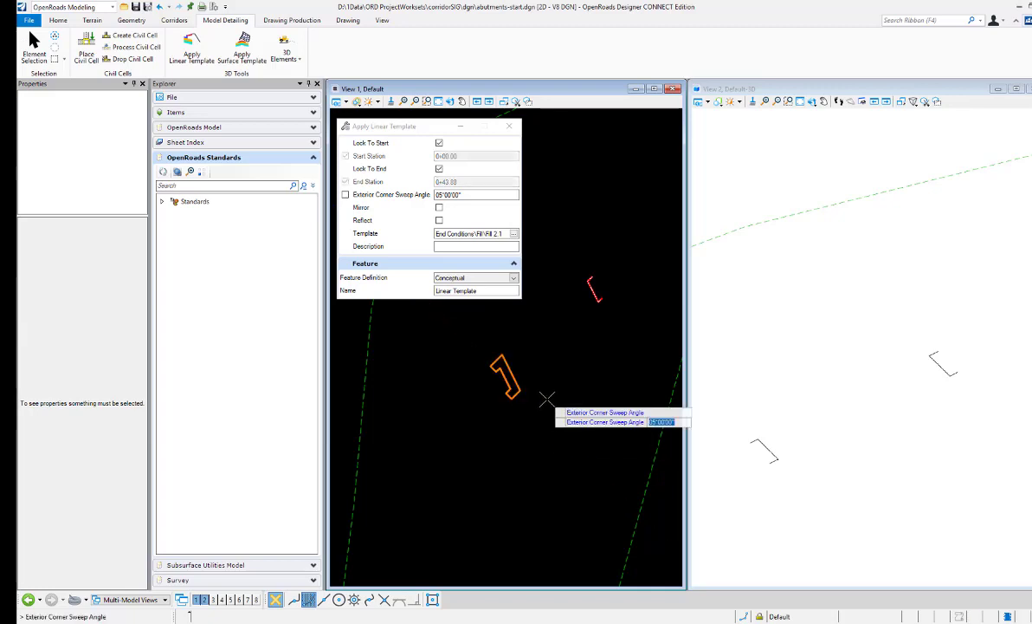
{"action": "left_click", "coordinate": [547, 399]}
{"action": "left_click", "coordinate": [547, 398]}
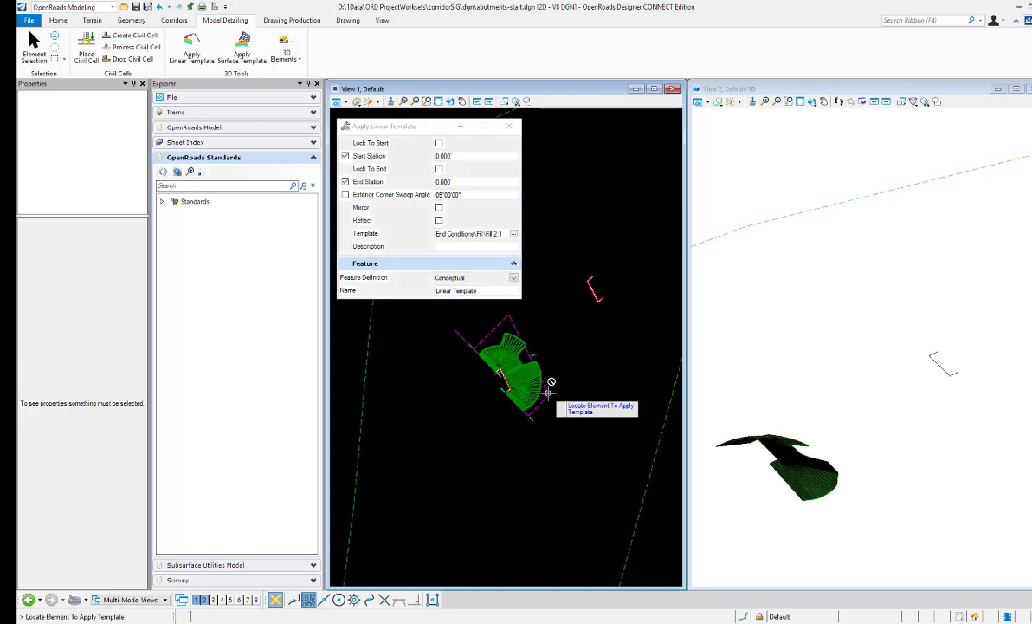
Apply the Fill 2:1 template to the upper-right abutment line from station 0+00.00 to 0+44.02, with a 05°00'00" exterior corner sweep angle.
{"action": "left_click", "coordinate": [585, 308]}
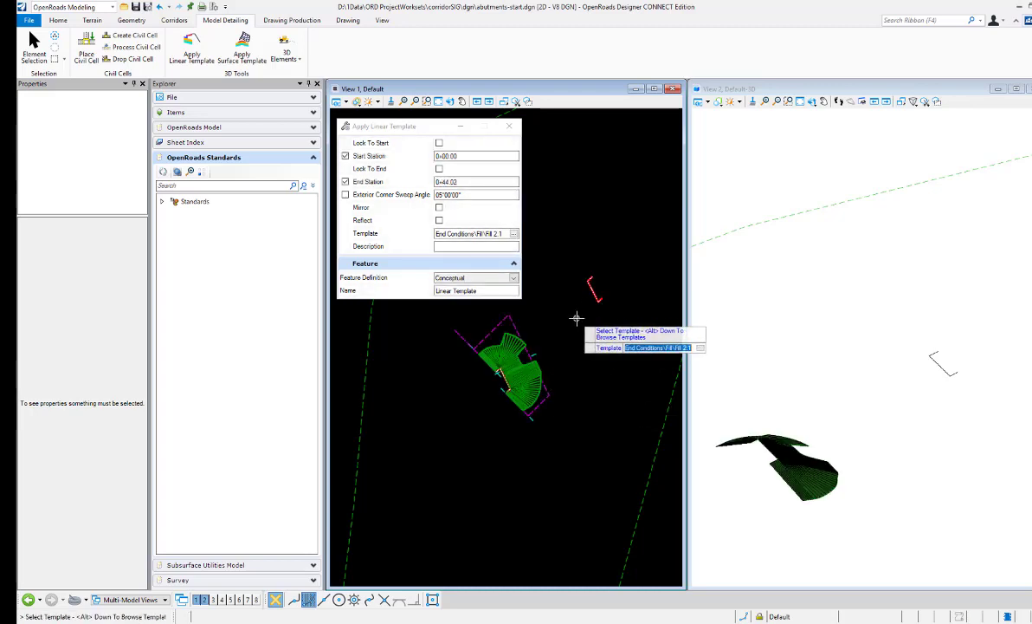
{"action": "left_click", "coordinate": [577, 318]}
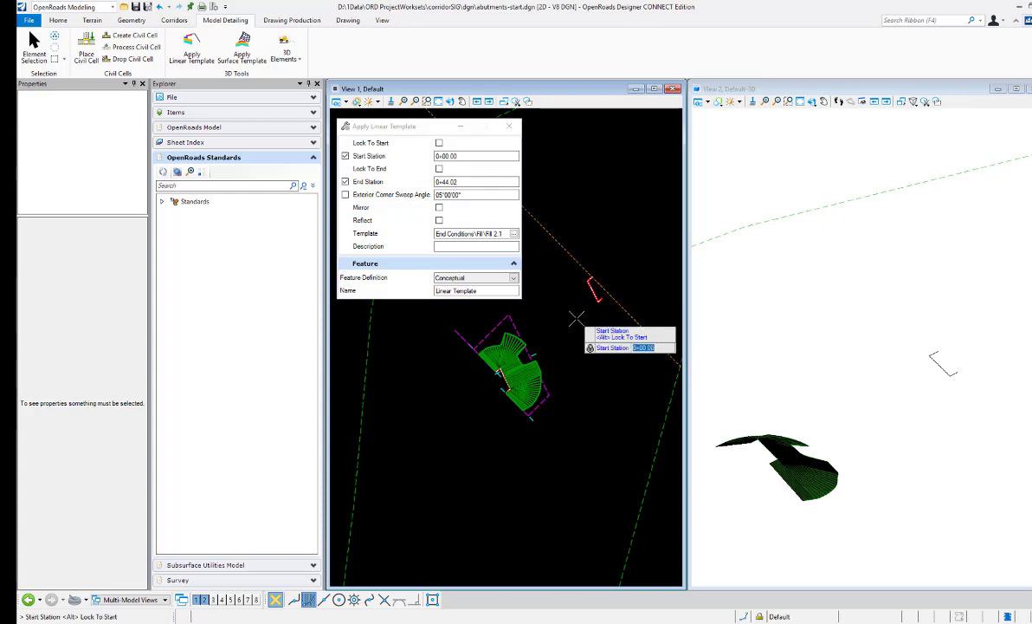
{"action": "left_click", "coordinate": [576, 320]}
{"action": "left_click", "coordinate": [575, 321]}
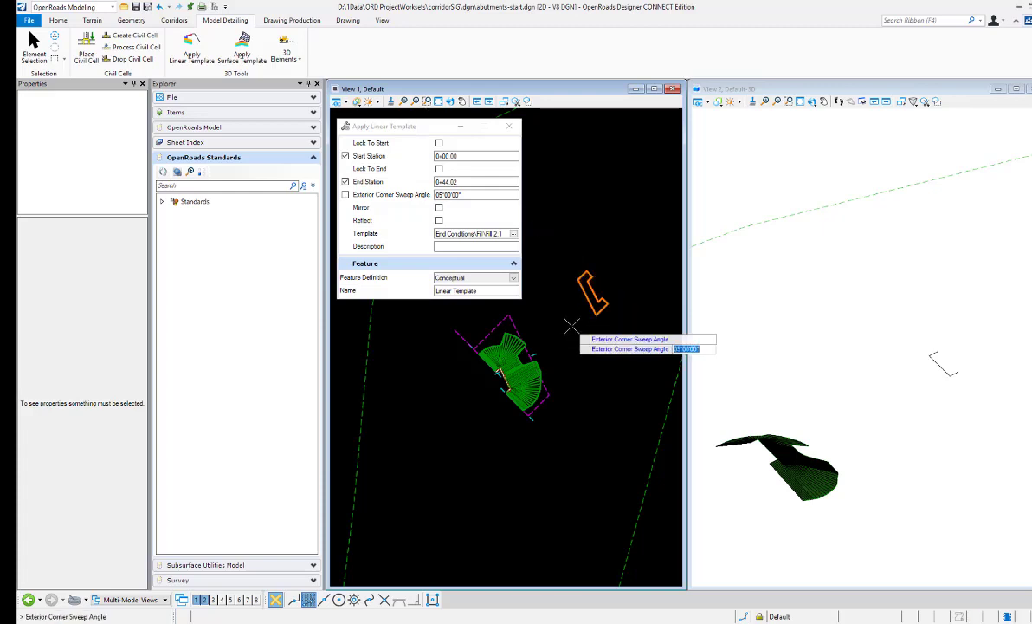
{"action": "left_click", "coordinate": [574, 325]}
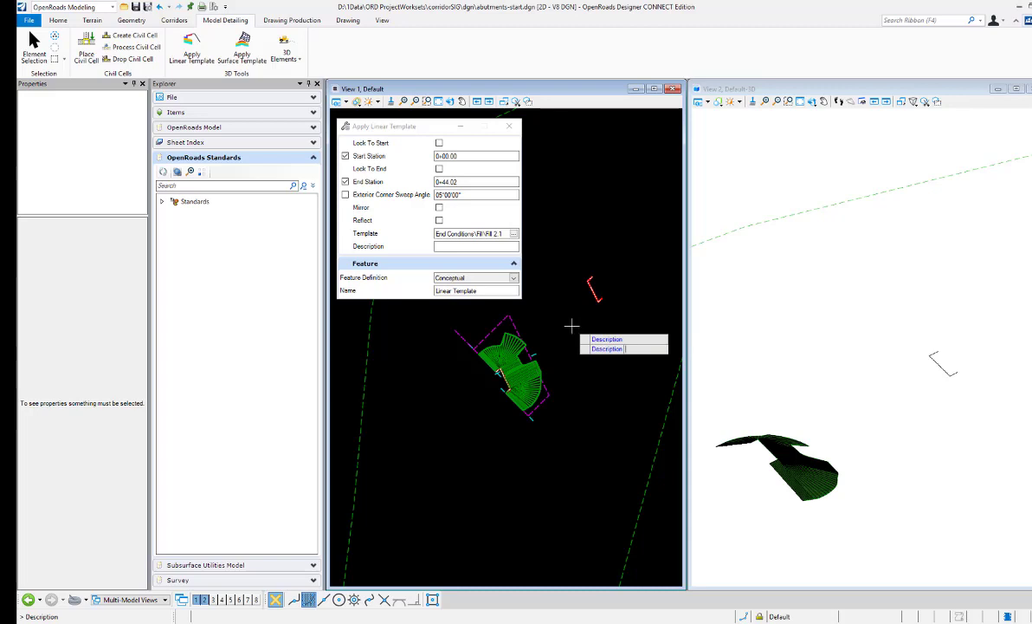
{"action": "left_click", "coordinate": [527, 305]}
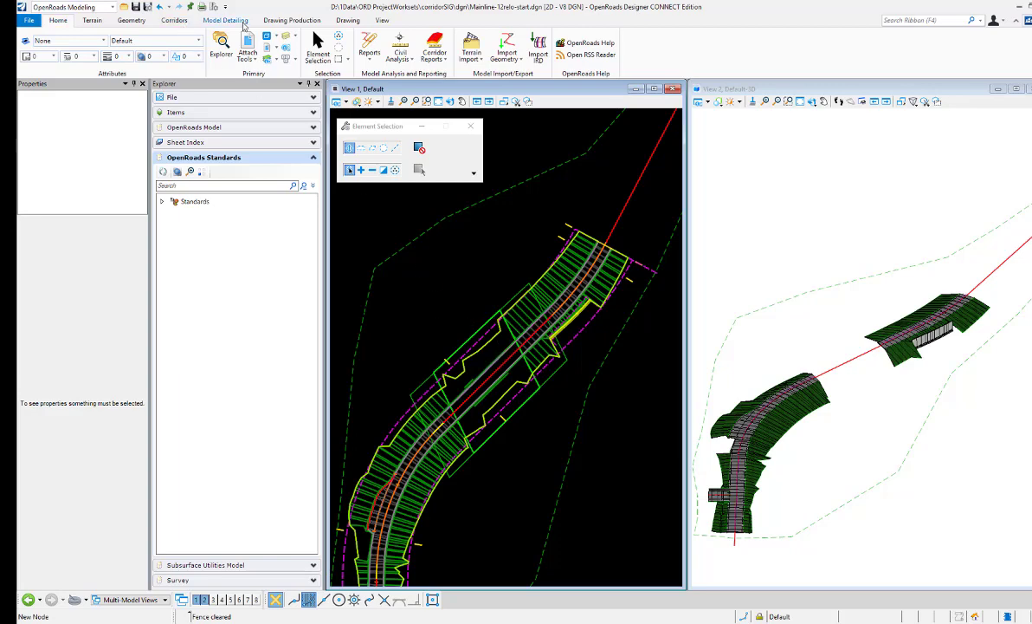
Attach the Default model of abutments-start.dgn as a reference to Mainline-12relo-start.dgn, using Coincident - World orientation and Live Nesting.
{"action": "left_click", "coordinate": [251, 44]}
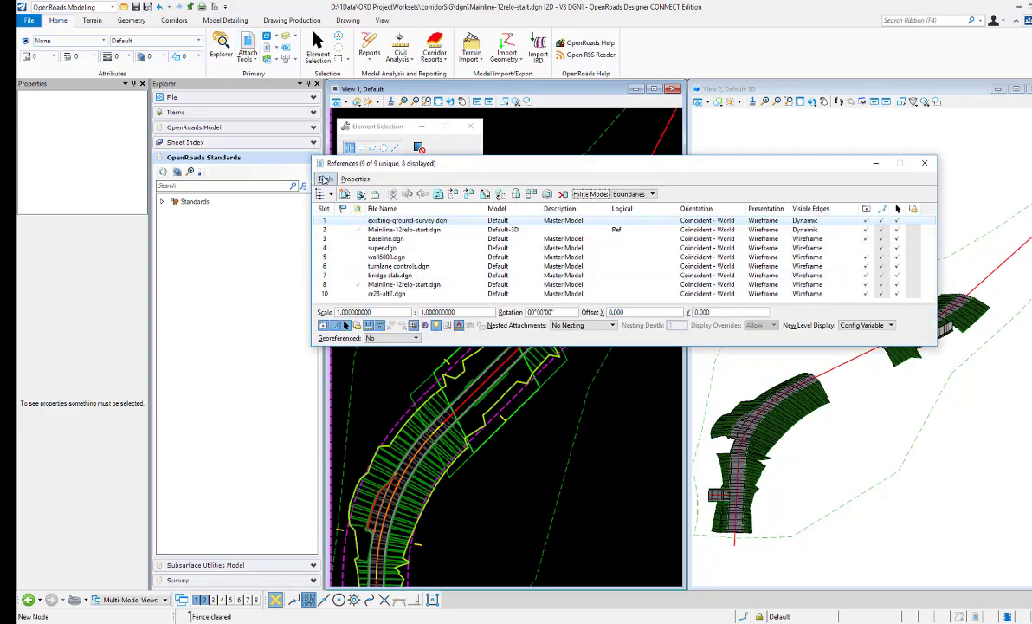
{"action": "left_click", "coordinate": [325, 178]}
{"action": "left_click", "coordinate": [334, 192]}
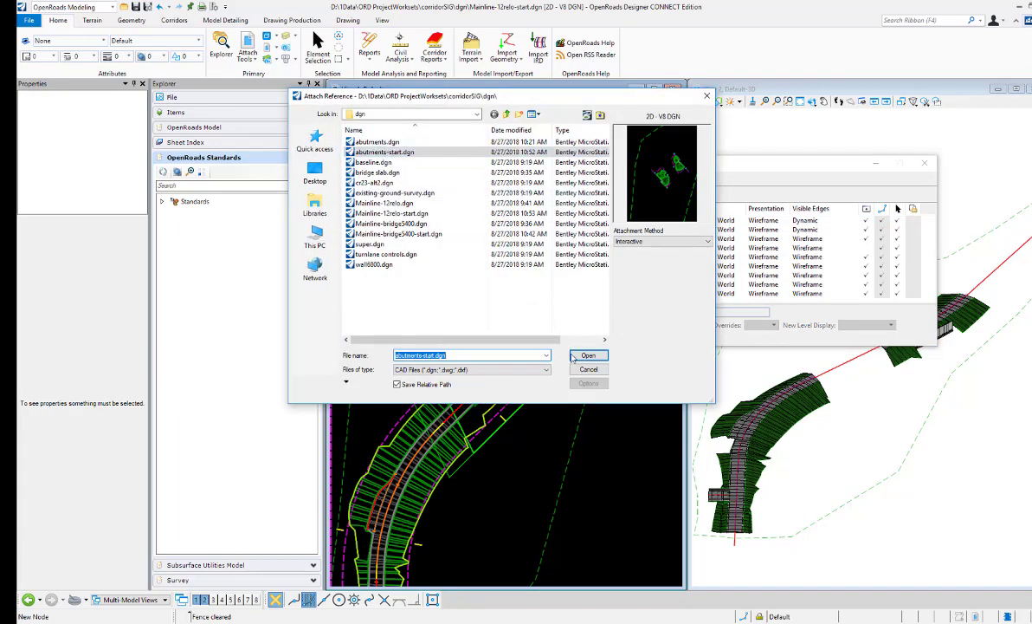
{"action": "left_click", "coordinate": [587, 356]}
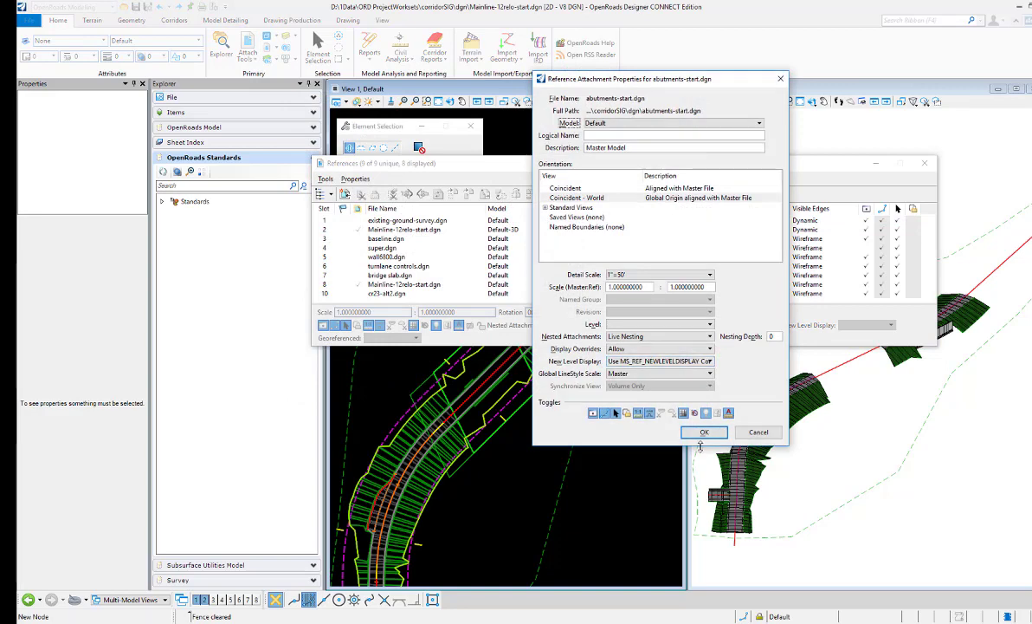
{"action": "left_click", "coordinate": [705, 432]}
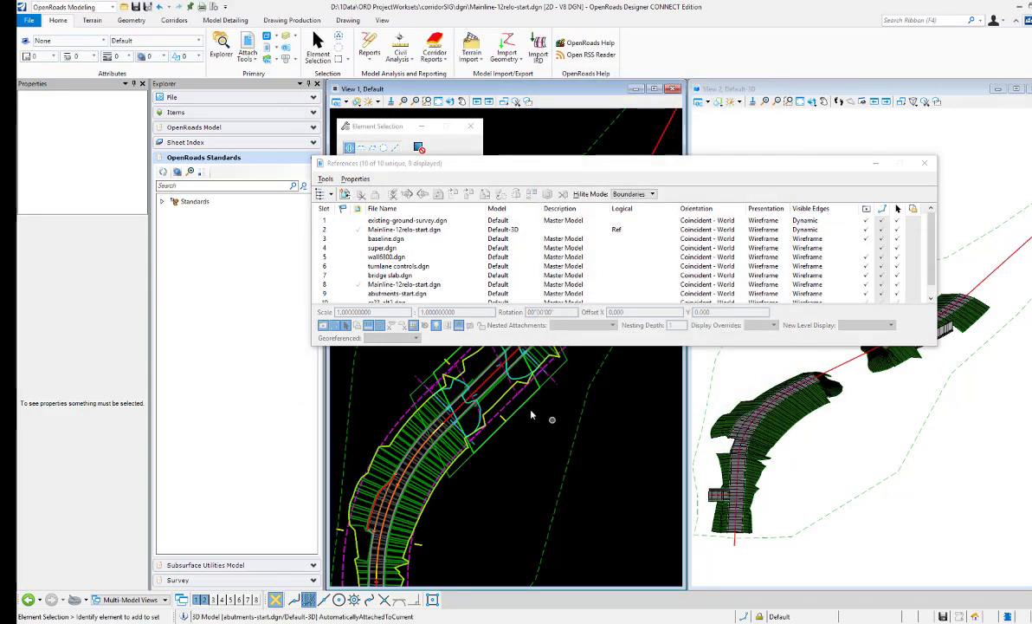
Examine in the 3D view how the abutment fill slopes at both bridge ends meet the mainline corridor slopes.
{"action": "scroll", "coordinate": [842, 387], "scroll_direction": "up", "scroll_amount": 6}
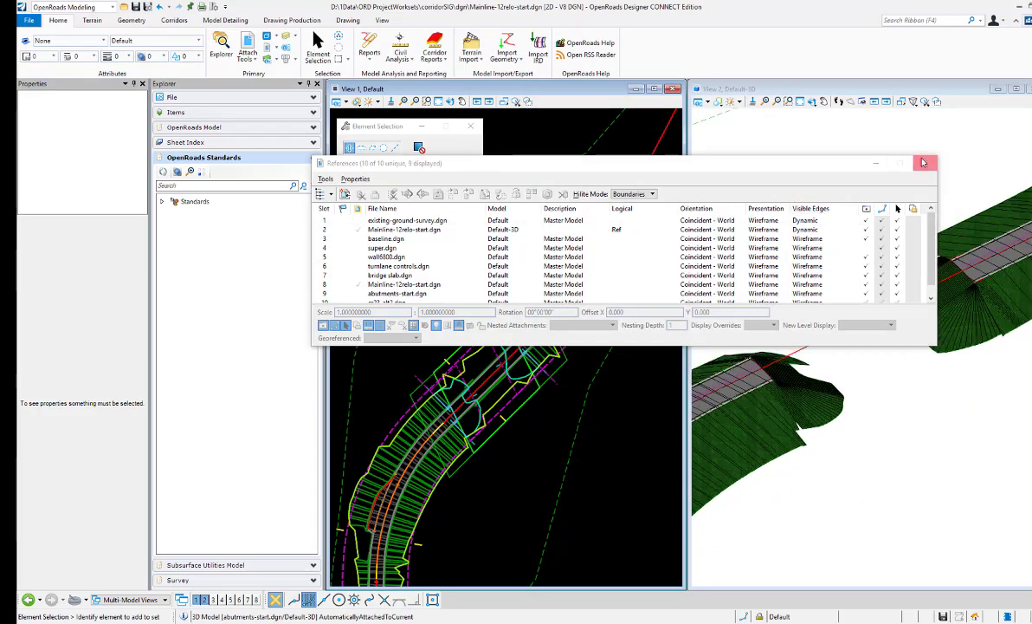
{"action": "left_click_drag", "start_coordinate": [808, 159], "coordinate": [642, 86]}
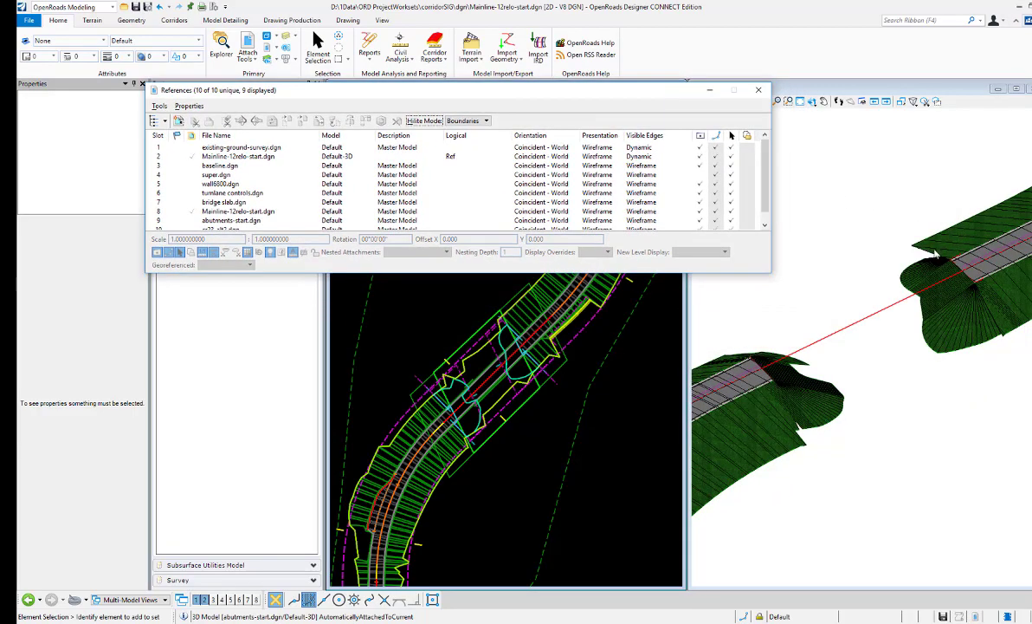
{"action": "scroll", "coordinate": [934, 286], "scroll_direction": "up", "scroll_amount": 4}
{"action": "scroll", "coordinate": [933, 285], "scroll_direction": "down", "scroll_amount": 4}
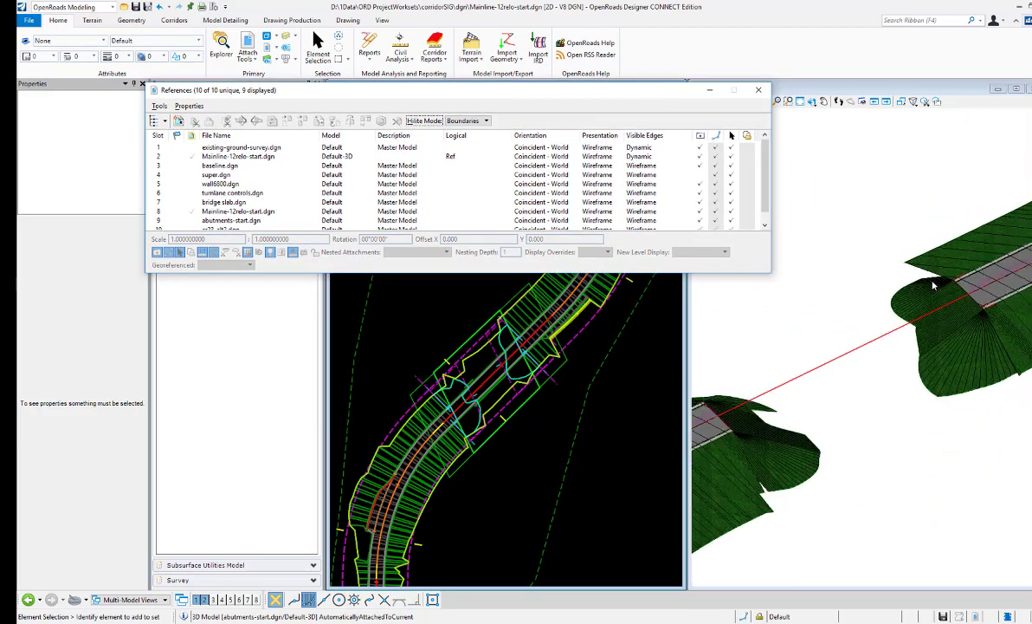
{"action": "scroll", "coordinate": [933, 291], "scroll_direction": "down", "scroll_amount": 1}
{"action": "scroll", "coordinate": [823, 426], "scroll_direction": "up", "scroll_amount": 3}
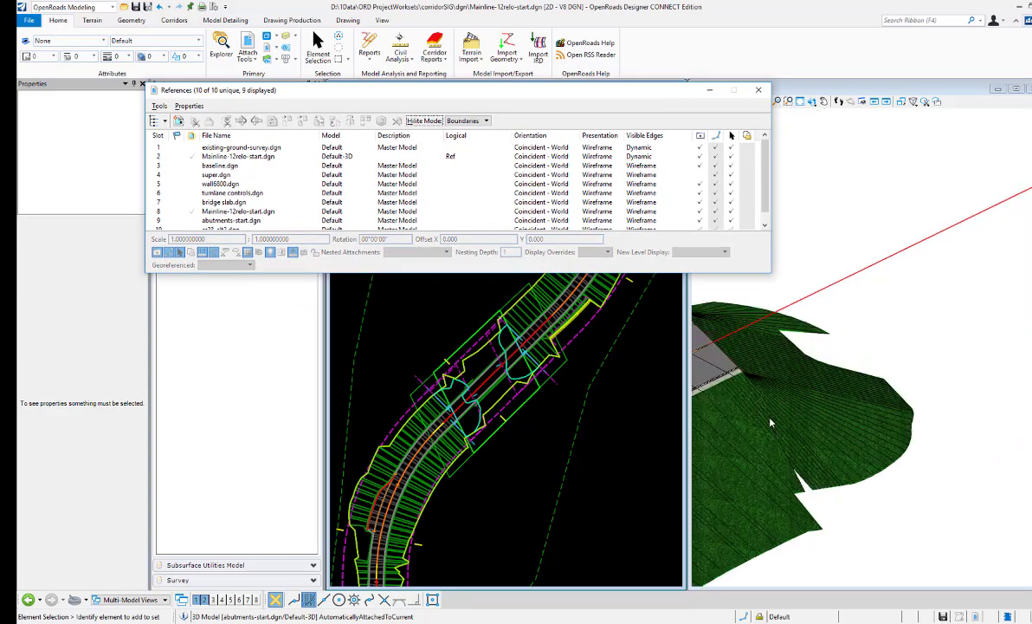
{"action": "scroll", "coordinate": [797, 414], "scroll_direction": "down", "scroll_amount": 1}
{"action": "scroll", "coordinate": [798, 414], "scroll_direction": "down", "scroll_amount": 2}
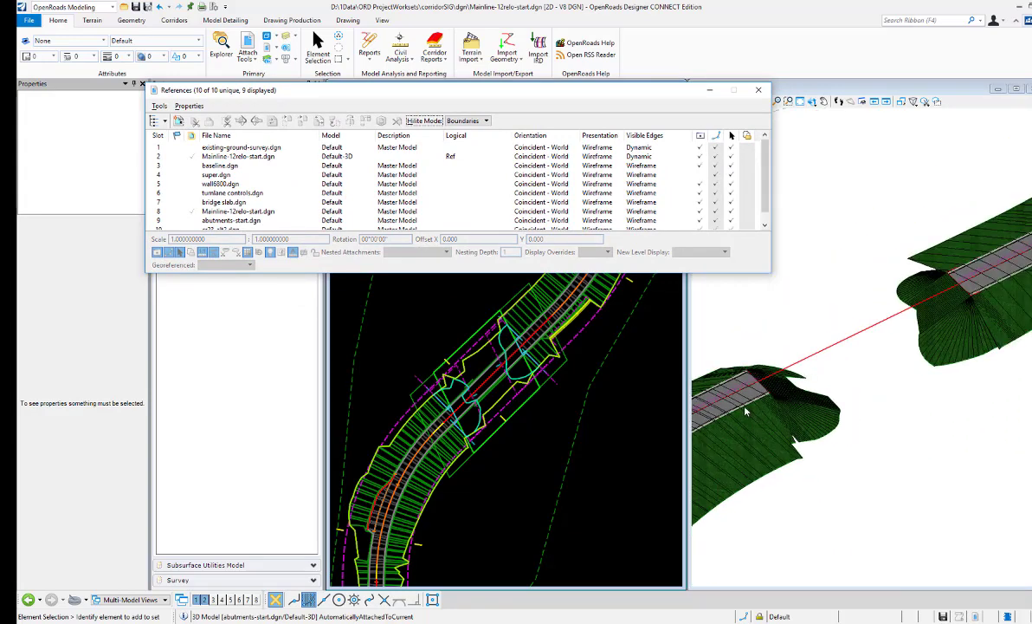
{"action": "scroll", "coordinate": [762, 417], "scroll_direction": "up", "scroll_amount": 4}
{"action": "scroll", "coordinate": [762, 418], "scroll_direction": "down", "scroll_amount": 2}
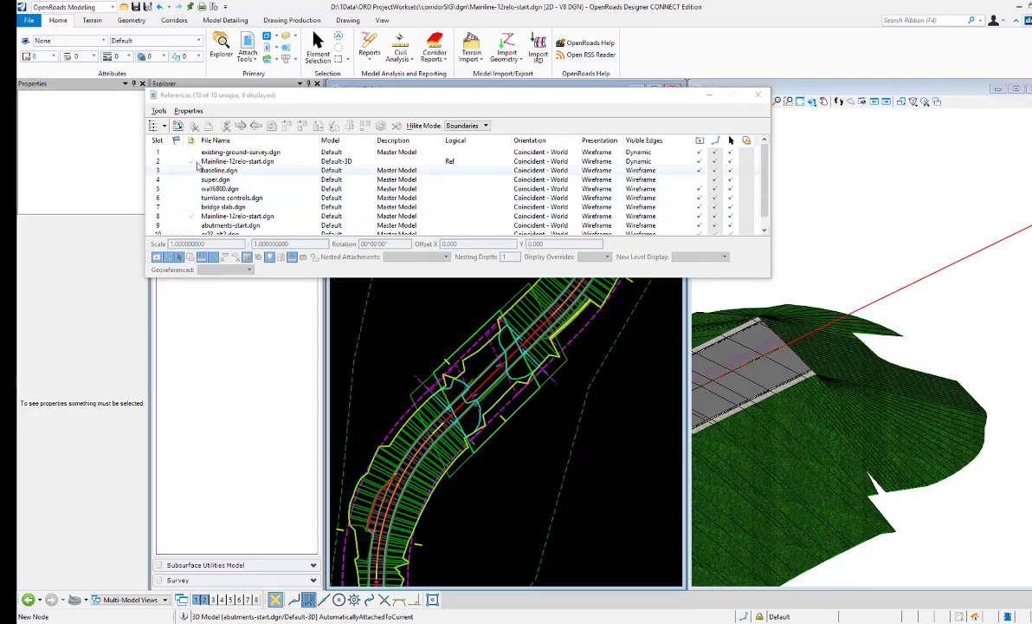
Attach the Default model of Mainline-bridge5400-start.dgn as a reference, using Coincident - World orientation and Live Nesting.
{"action": "left_click", "coordinate": [159, 110]}
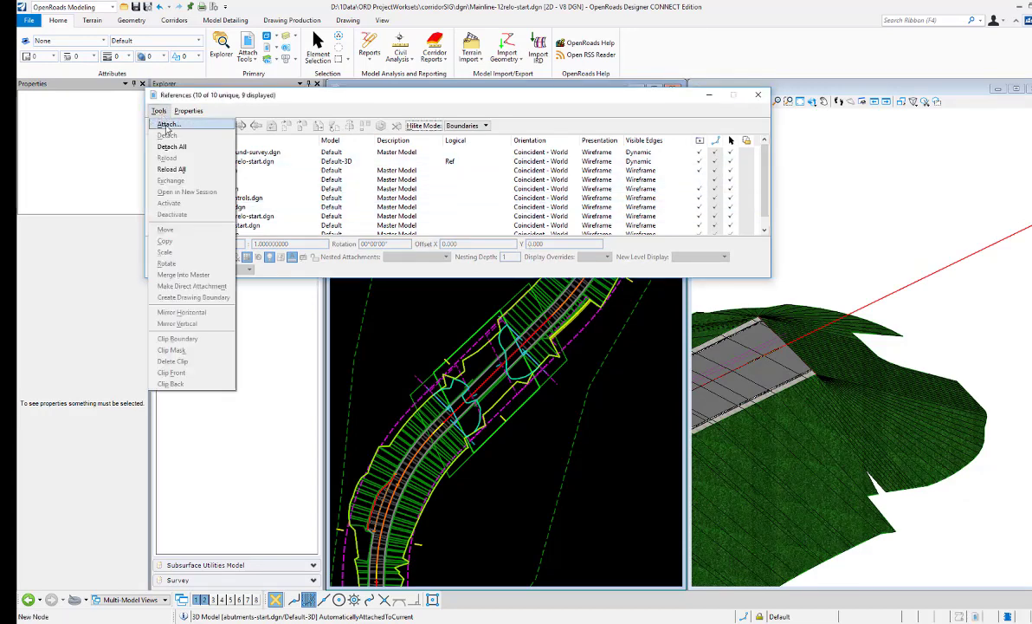
{"action": "left_click", "coordinate": [169, 125]}
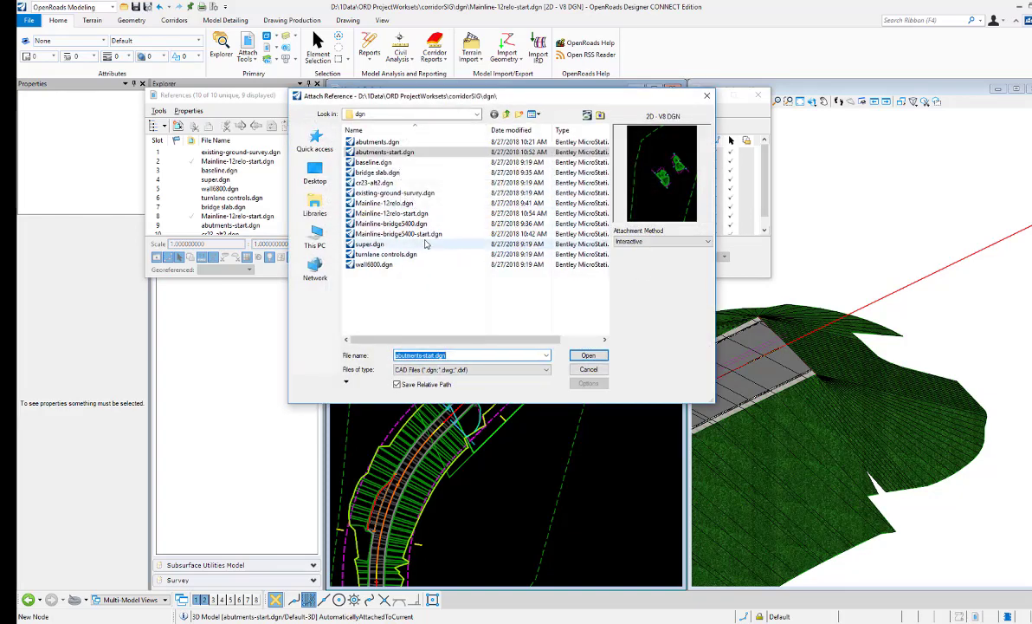
{"action": "left_click", "coordinate": [407, 234]}
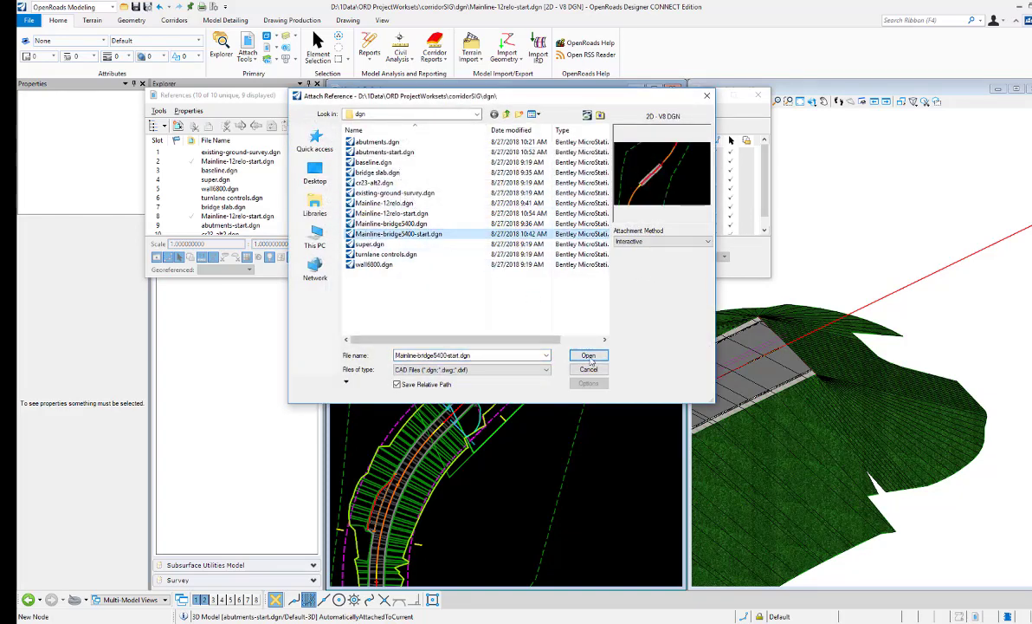
{"action": "left_click", "coordinate": [588, 356]}
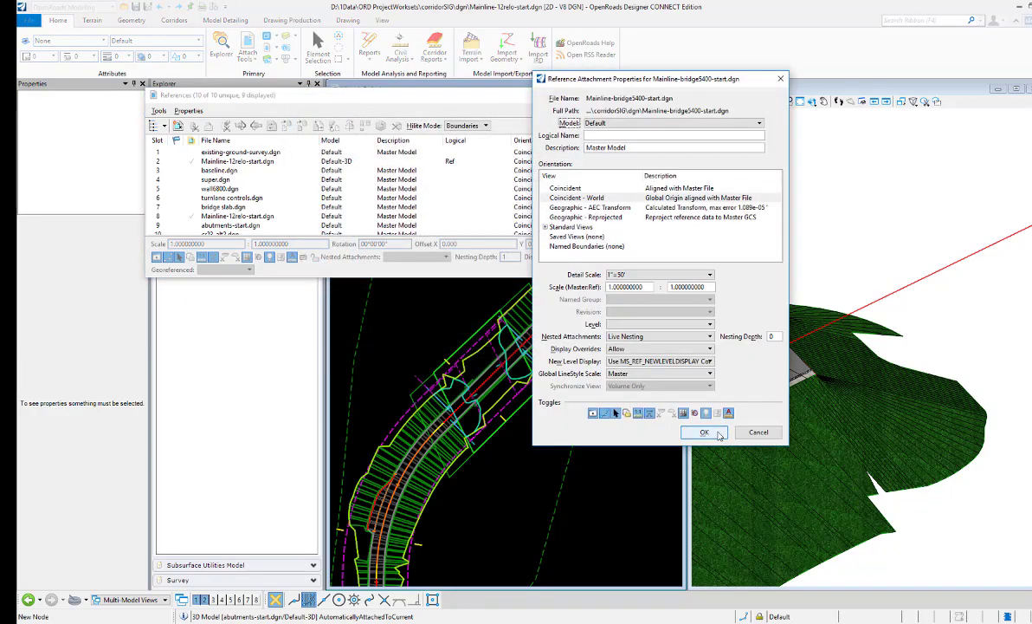
{"action": "left_click", "coordinate": [717, 430]}
Inspect the bridge deck and the transitions between abutment and corridor fill slopes at both bridge ends in the 3D view.
{"action": "scroll", "coordinate": [554, 355], "scroll_direction": "down", "scroll_amount": 2}
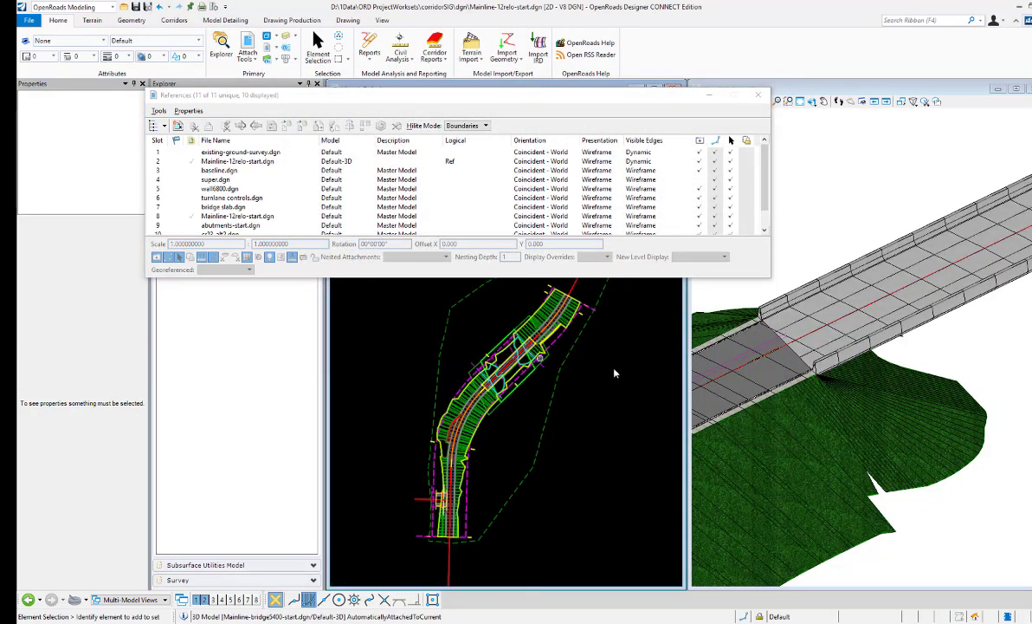
{"action": "left_click", "coordinate": [832, 344]}
{"action": "scroll", "coordinate": [750, 358], "scroll_direction": "up", "scroll_amount": 3}
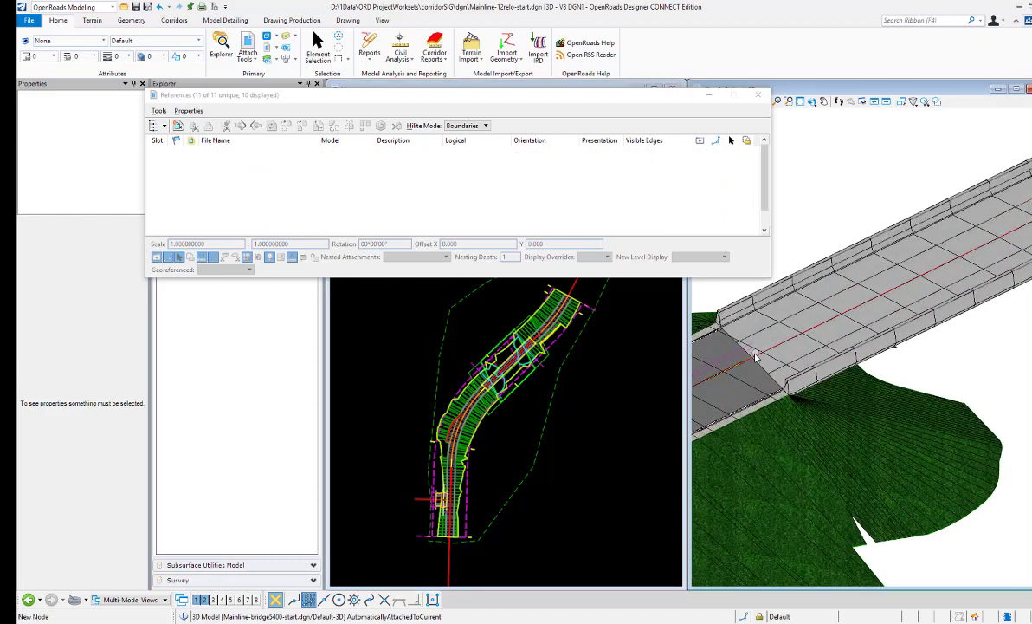
{"action": "scroll", "coordinate": [719, 329], "scroll_direction": "down", "scroll_amount": 2}
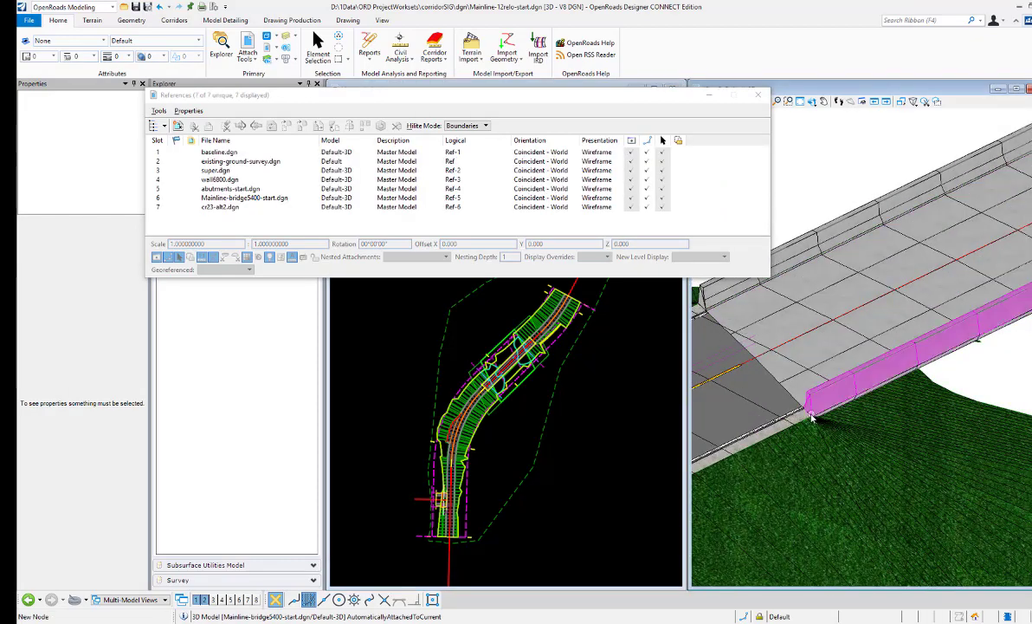
{"action": "scroll", "coordinate": [827, 420], "scroll_direction": "down", "scroll_amount": 1}
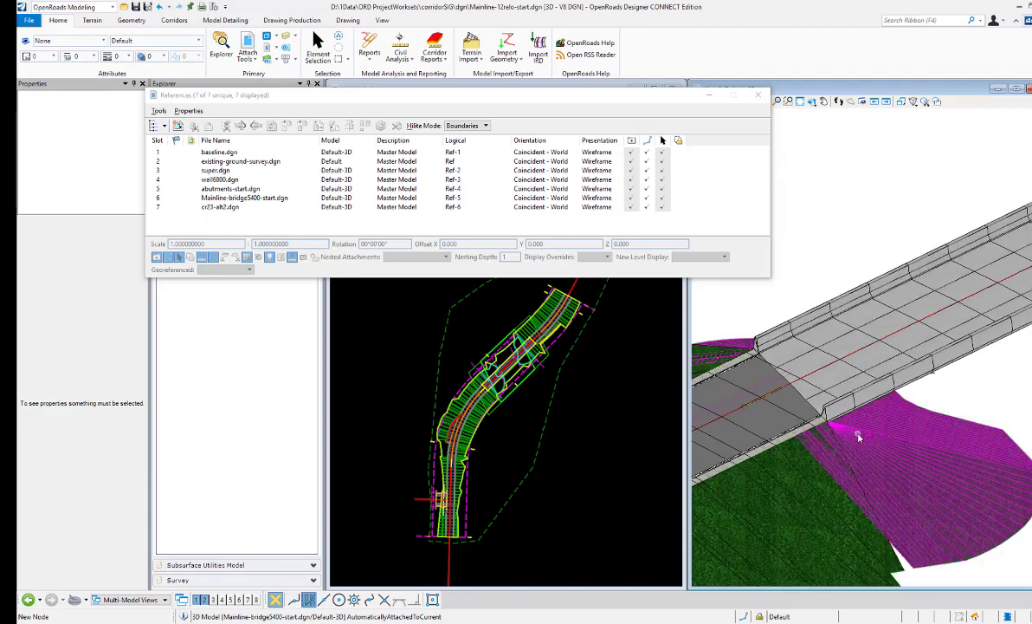
{"action": "scroll", "coordinate": [859, 438], "scroll_direction": "down", "scroll_amount": 1}
{"action": "scroll", "coordinate": [905, 548], "scroll_direction": "up", "scroll_amount": 2}
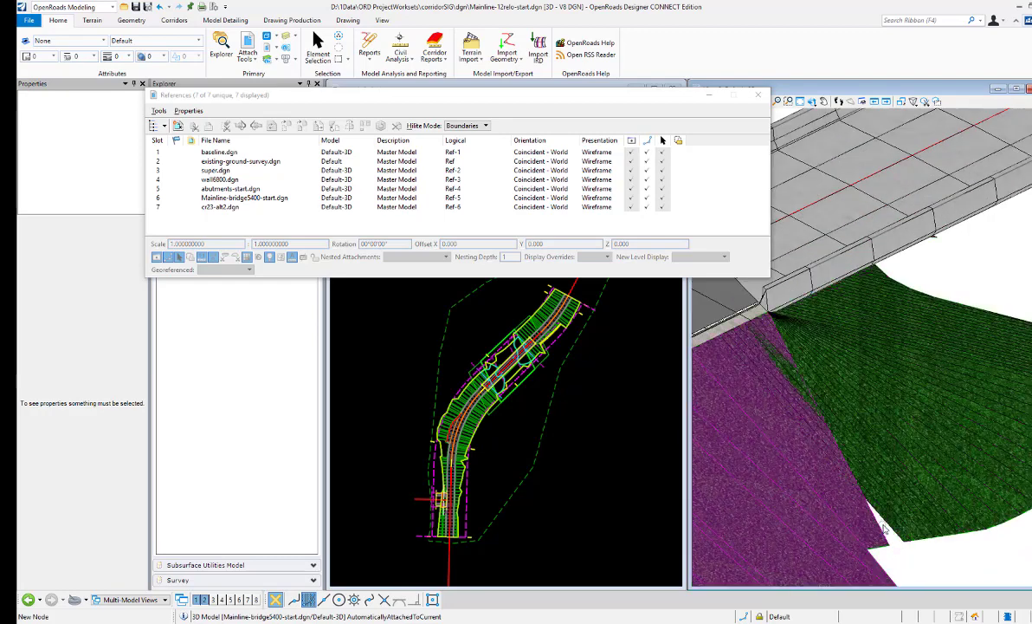
{"action": "scroll", "coordinate": [892, 454], "scroll_direction": "down", "scroll_amount": 1}
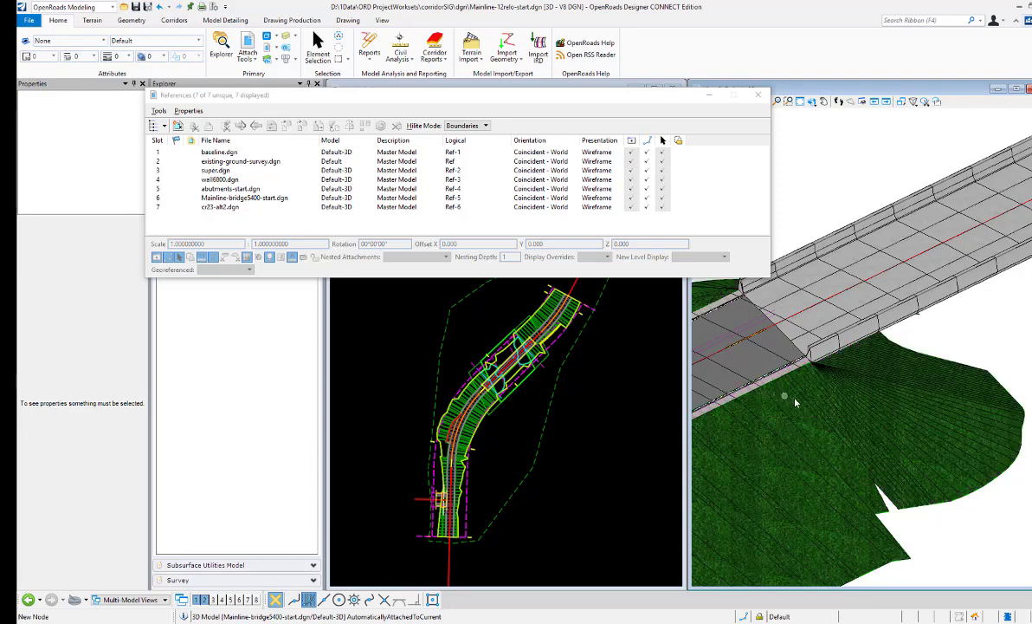
{"action": "scroll", "coordinate": [845, 395], "scroll_direction": "up", "scroll_amount": 2}
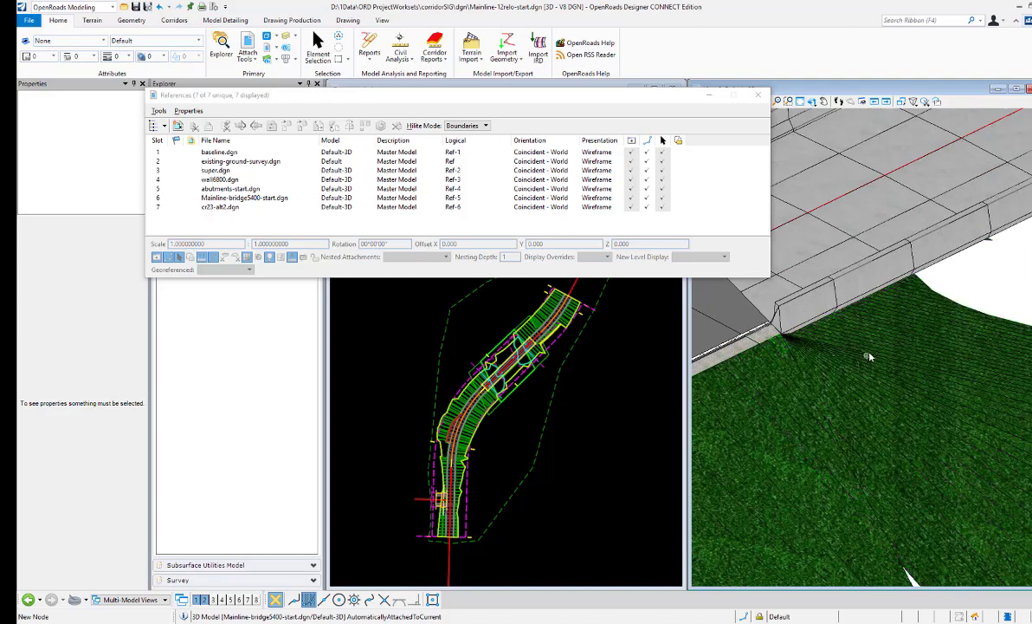
{"action": "scroll", "coordinate": [744, 395], "scroll_direction": "down", "scroll_amount": 5}
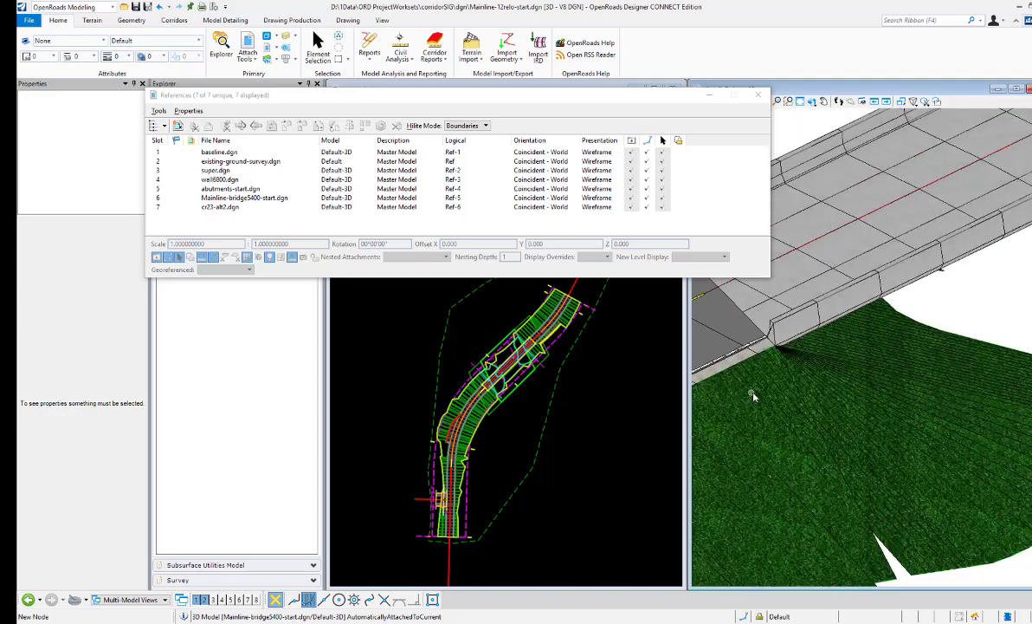
{"action": "scroll", "coordinate": [899, 319], "scroll_direction": "up", "scroll_amount": 5}
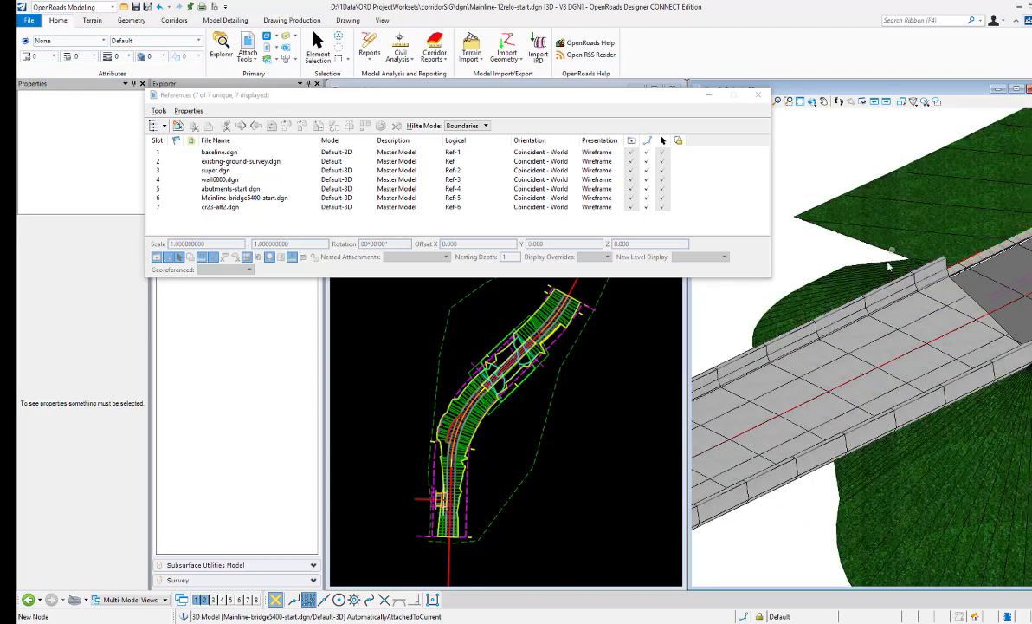
{"action": "mouse_move", "coordinate": [866, 281]}
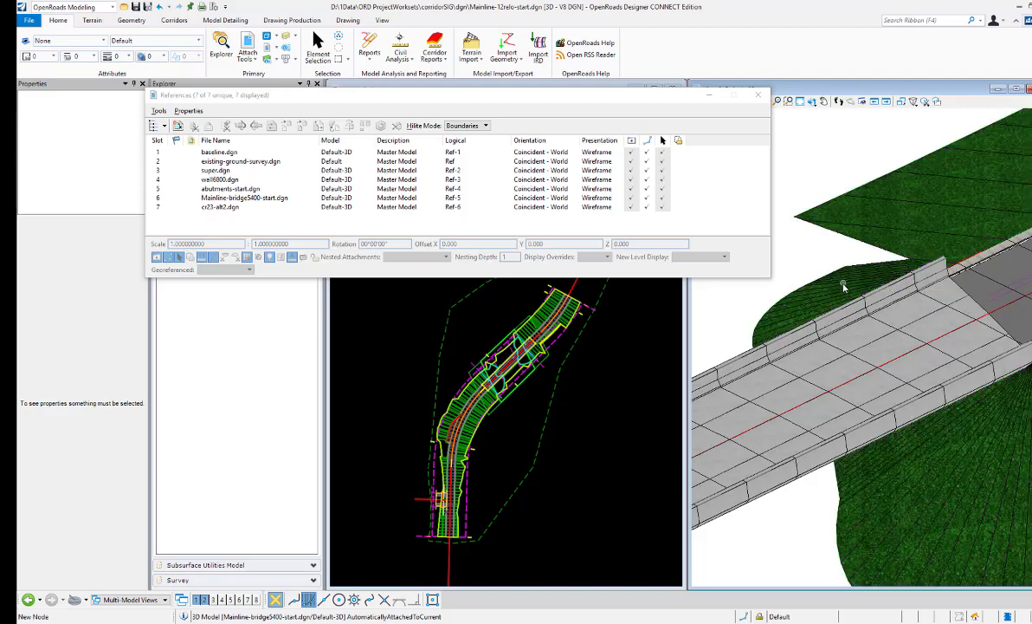
{"action": "scroll", "coordinate": [877, 322], "scroll_direction": "down", "scroll_amount": 5}
{"action": "scroll", "coordinate": [877, 322], "scroll_direction": "up", "scroll_amount": 3}
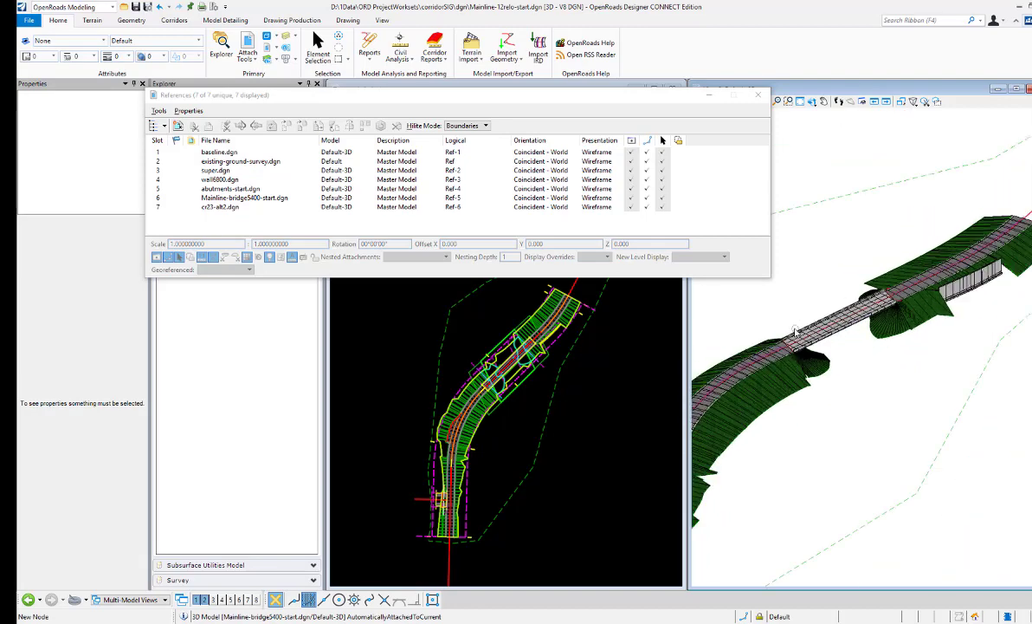